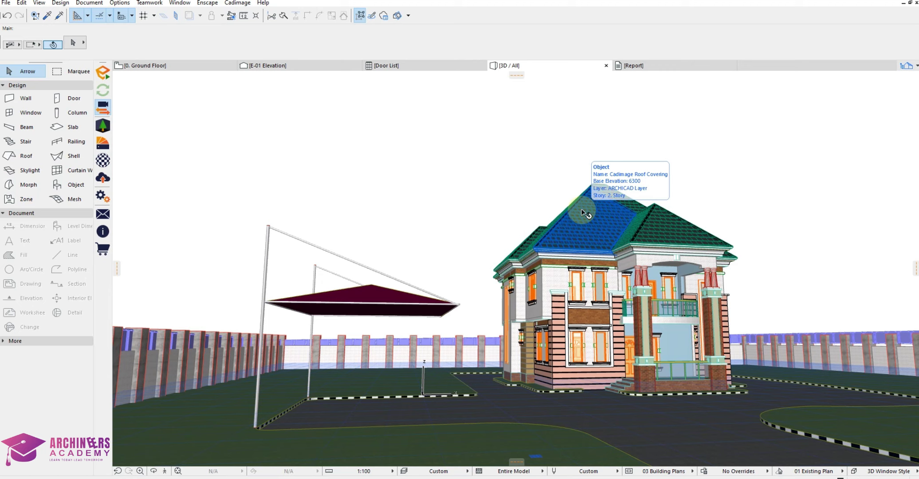
Step: Select the duplex model's roof and bring up the Windows Start menu app list
{"action": "left_click", "coordinate": [576, 206]}
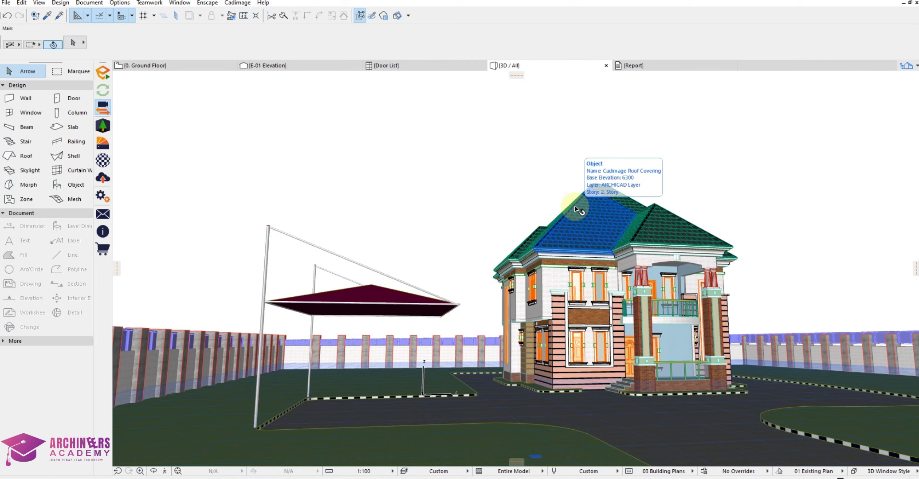
{"action": "key", "text": "super"}
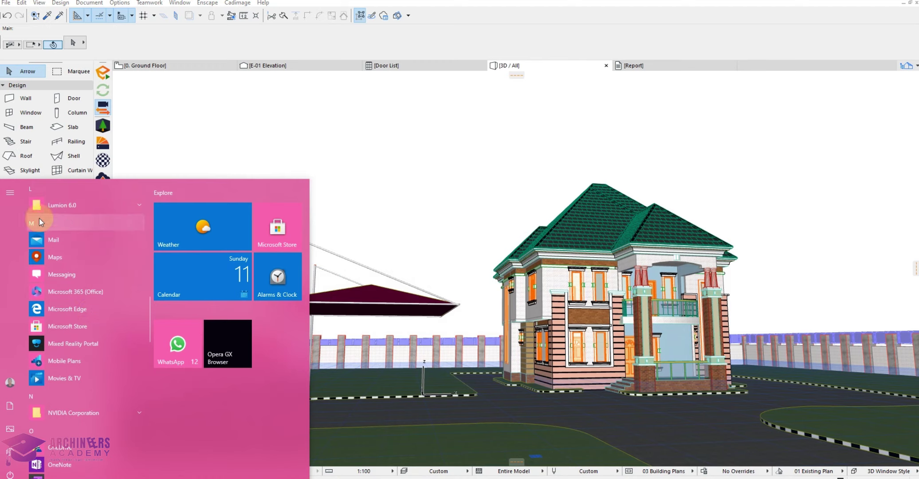
Step: Launch Lumion 6.0 from its folder in the Start menu
{"action": "left_click", "coordinate": [42, 205]}
{"action": "left_click", "coordinate": [73, 227]}
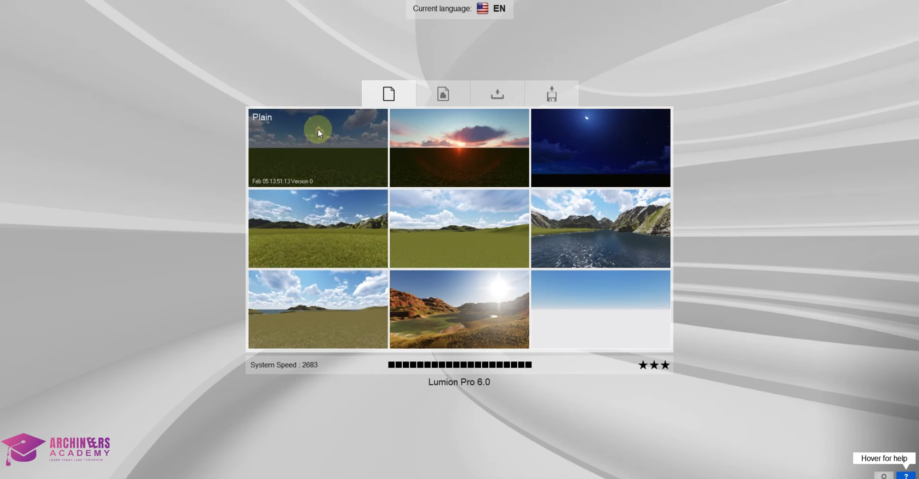
Step: Start a Lumion Plain scene and keep Collada (.dae) as ArchiCAD's save-as type
{"action": "left_click", "coordinate": [302, 162]}
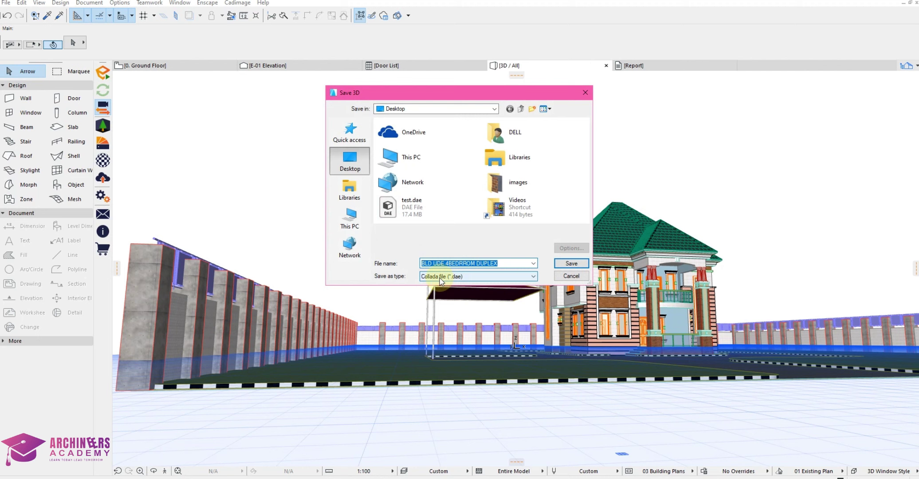
{"action": "left_click", "coordinate": [441, 280]}
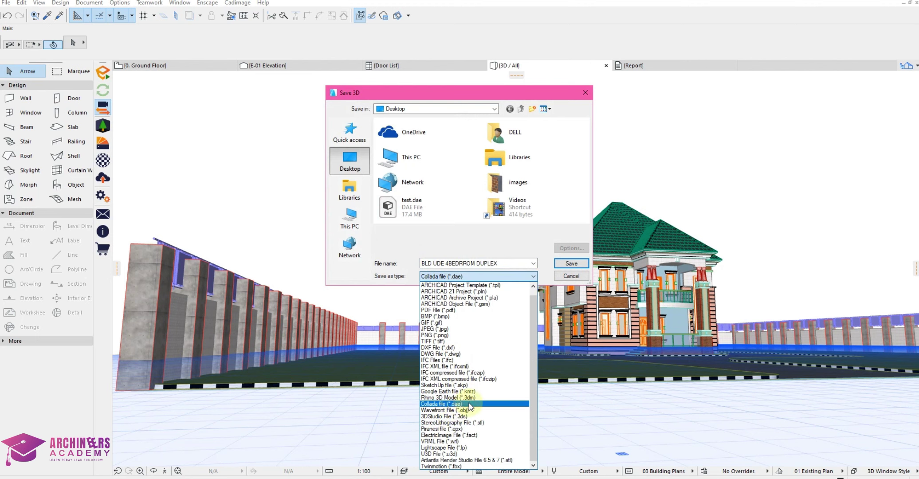
{"action": "left_click", "coordinate": [459, 404]}
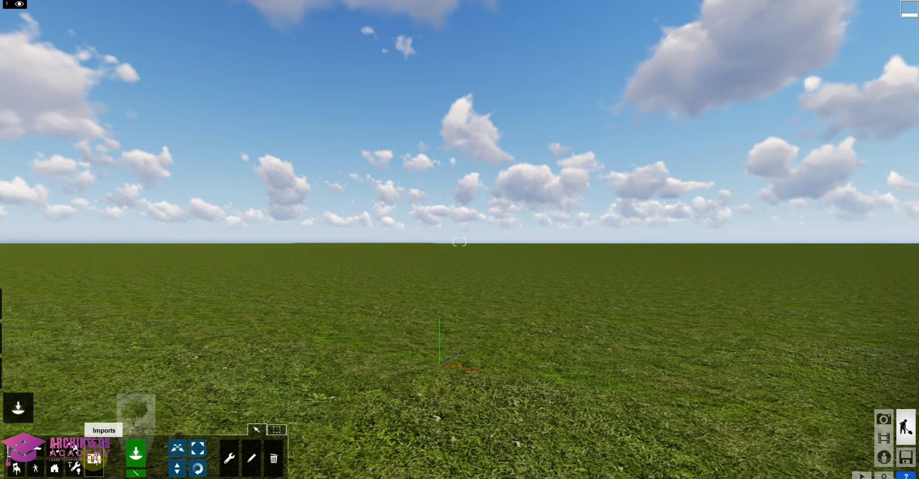
Step: Import BLD UDE 4BEDRROM DUPLEX.dae from the Desktop as a new Lumion model
{"action": "left_click", "coordinate": [102, 459]}
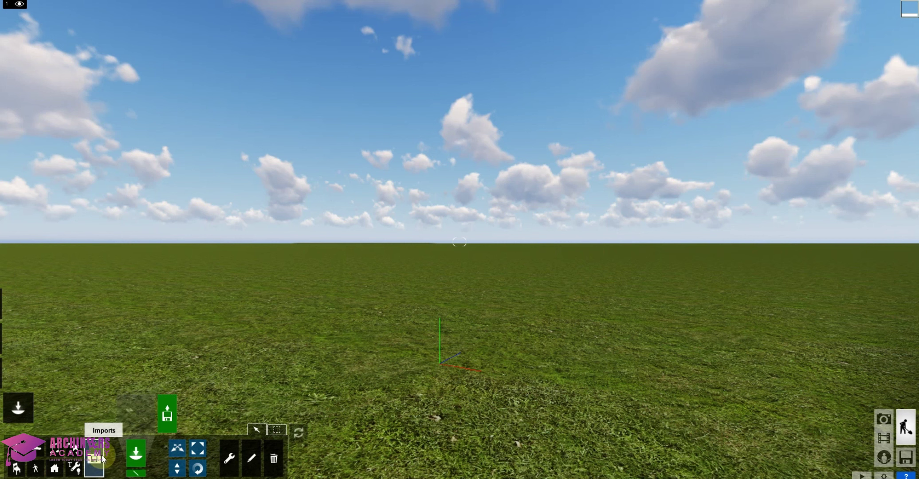
{"action": "left_click", "coordinate": [168, 416]}
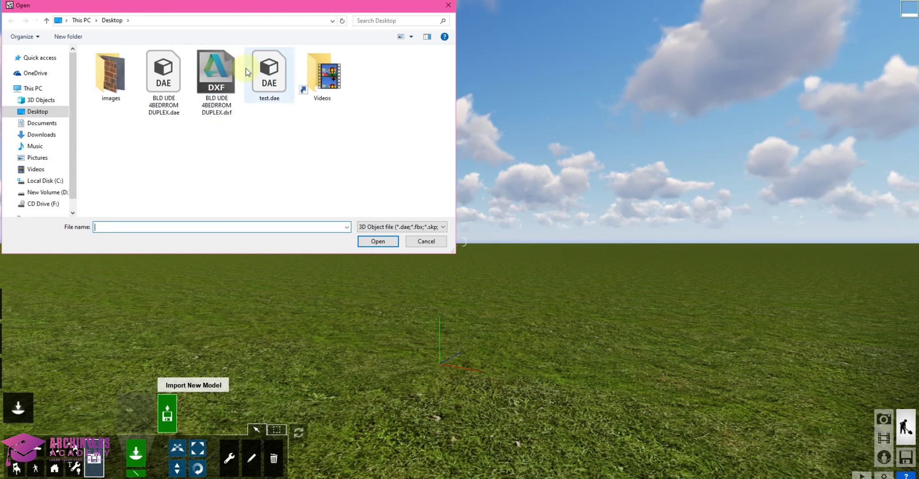
{"action": "left_click", "coordinate": [164, 84]}
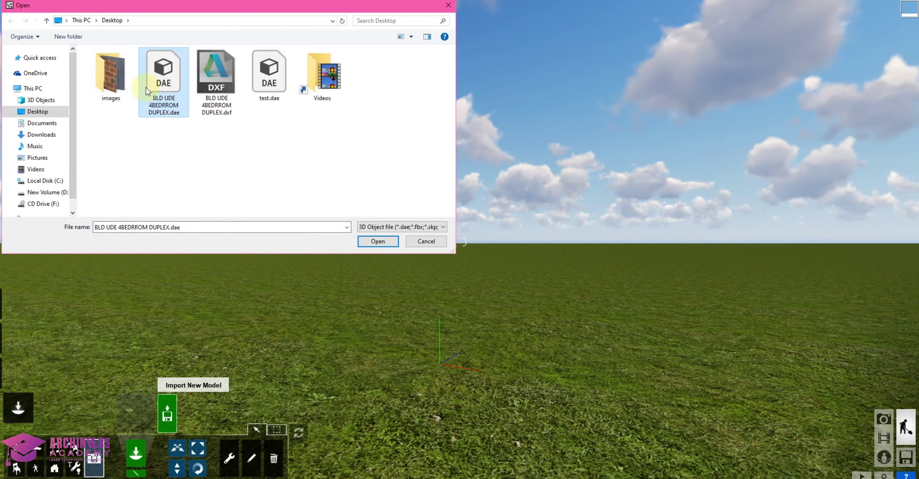
{"action": "left_click", "coordinate": [375, 241]}
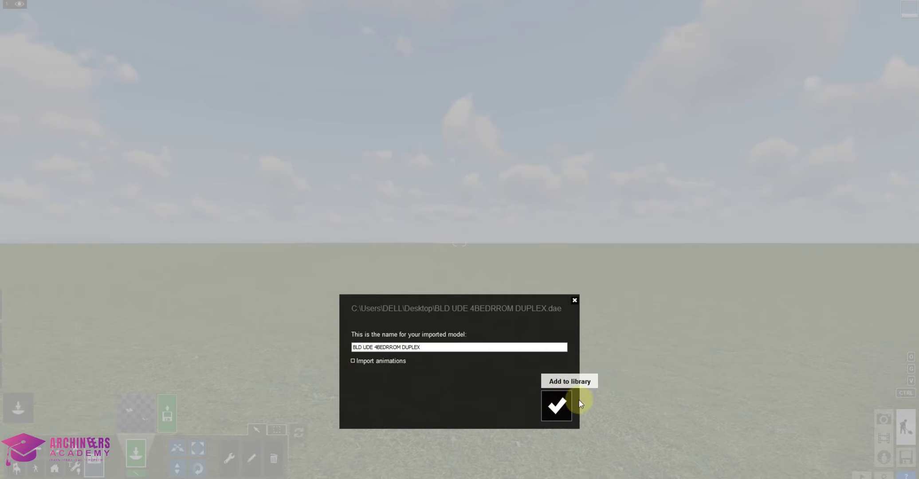
Step: Add the duplex model to the library, place it on the grass, and lower the camera
{"action": "left_click", "coordinate": [563, 400]}
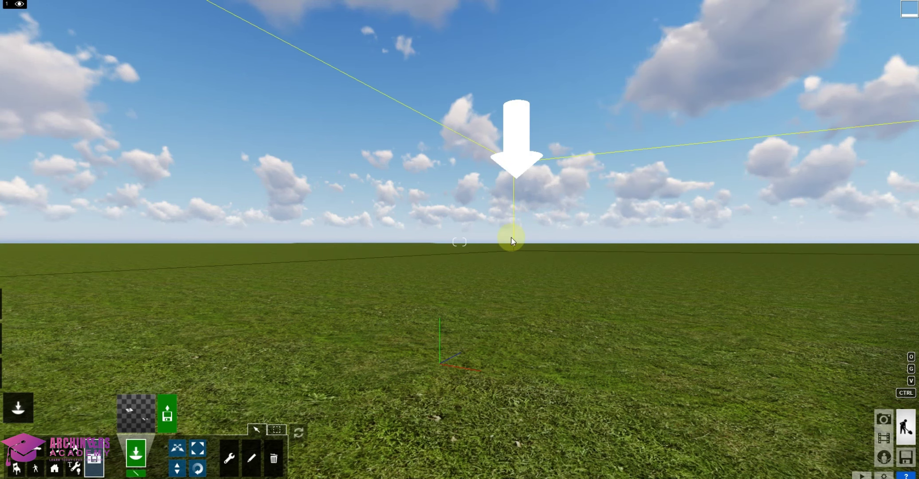
{"action": "left_click", "coordinate": [511, 238]}
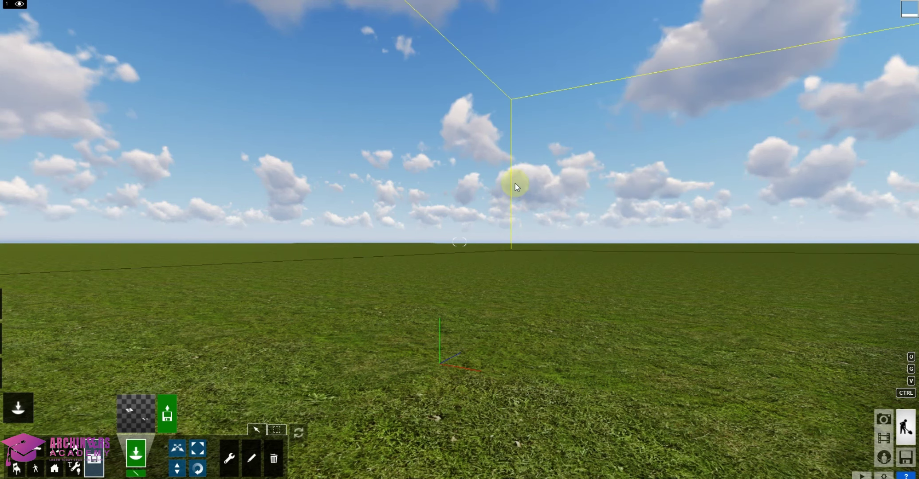
{"action": "key", "text": "q"}
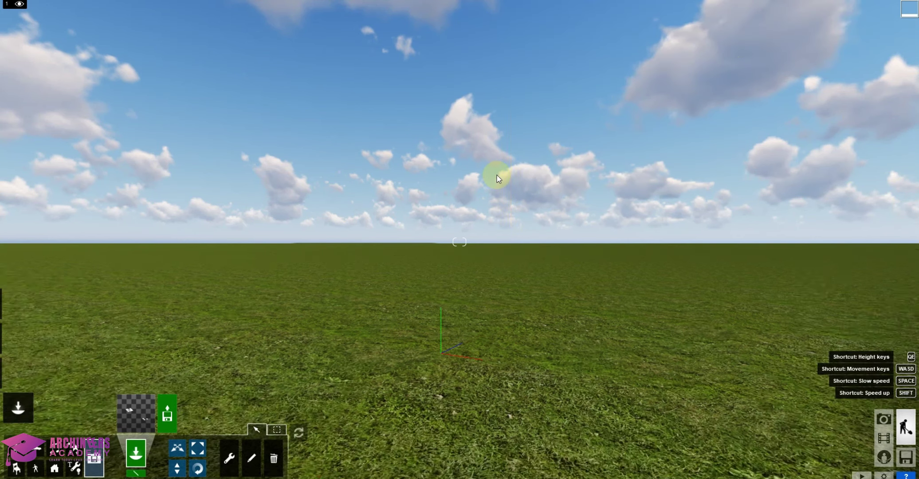
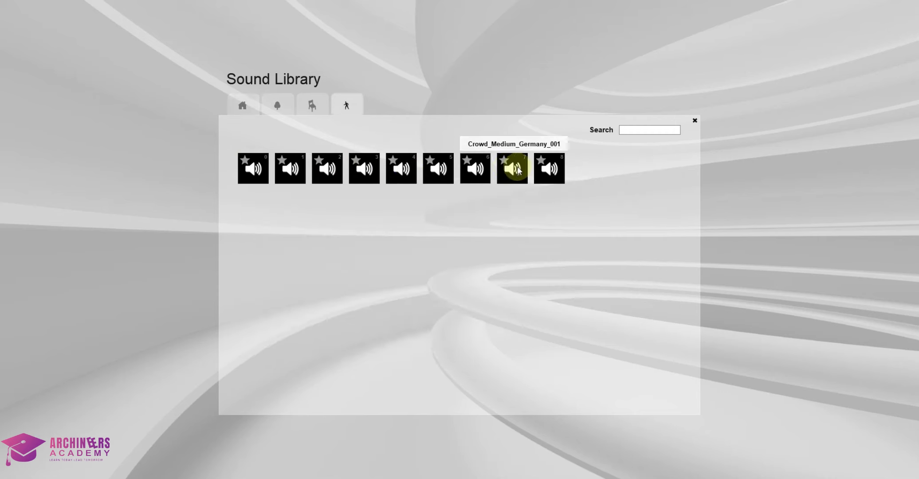
Step: Place the Crowd_Medium_Children_USA_001 sound between the two seated people under the tree
{"action": "left_click", "coordinate": [323, 167]}
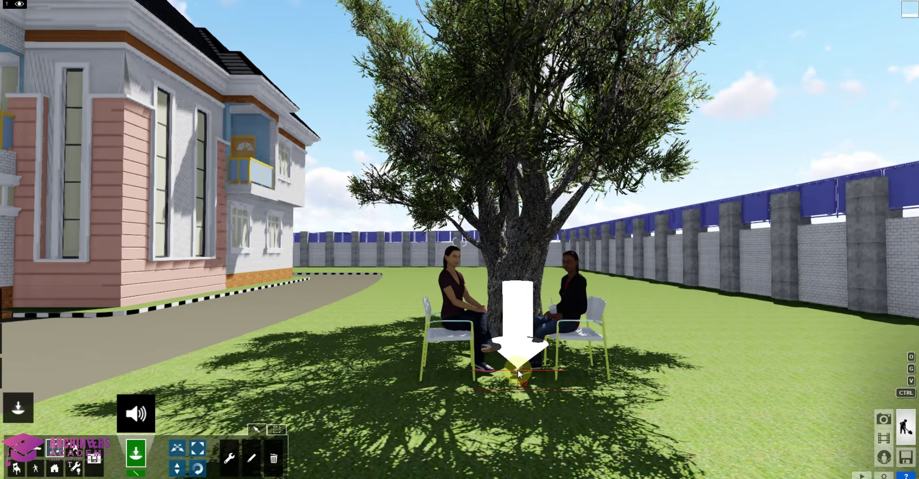
{"action": "left_click", "coordinate": [517, 369]}
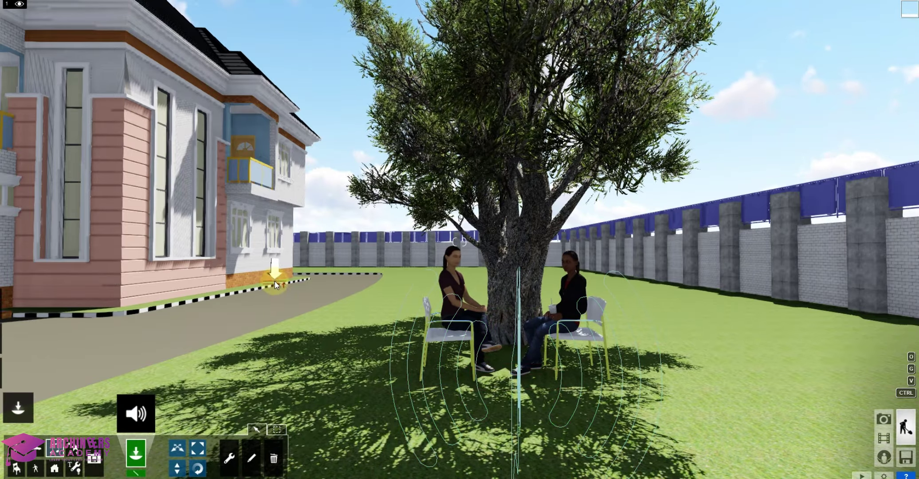
Step: Walk the camera back to see the whole house, then forward toward the house and tree
{"action": "key", "text": "s"}
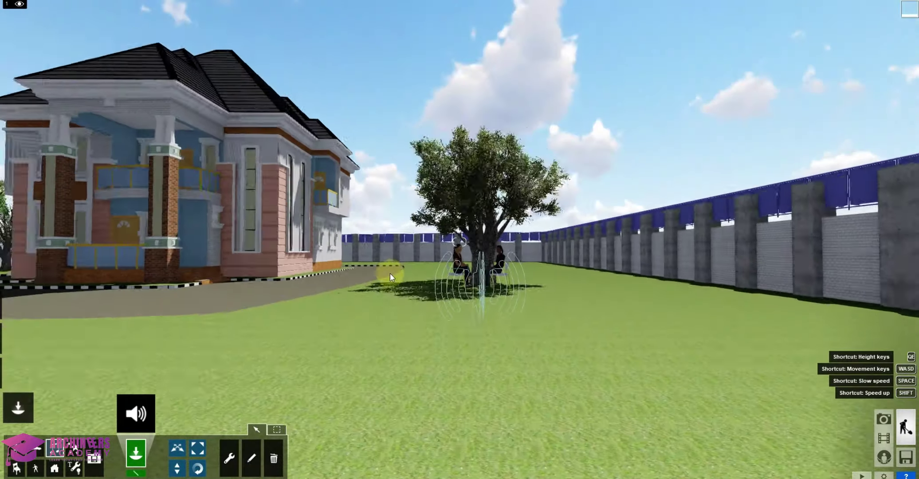
{"action": "key", "text": "s"}
{"action": "key", "text": "a"}
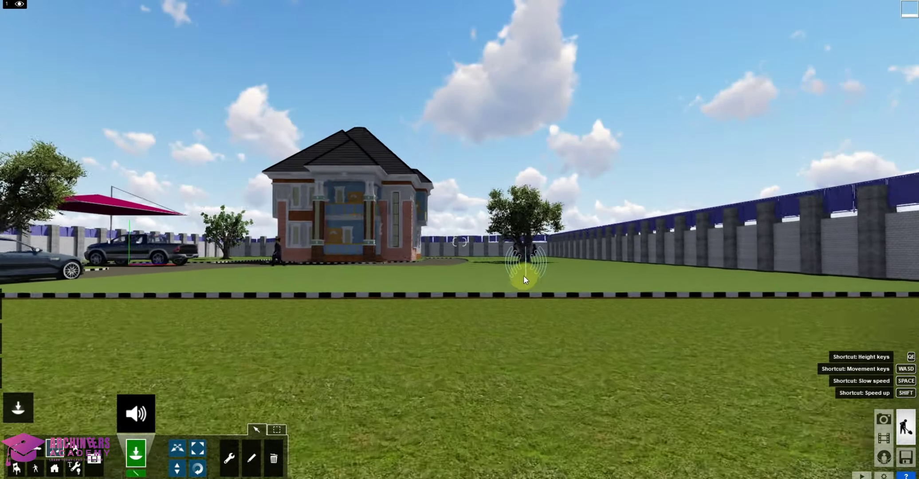
{"action": "key", "text": "w"}
{"action": "key", "text": "a"}
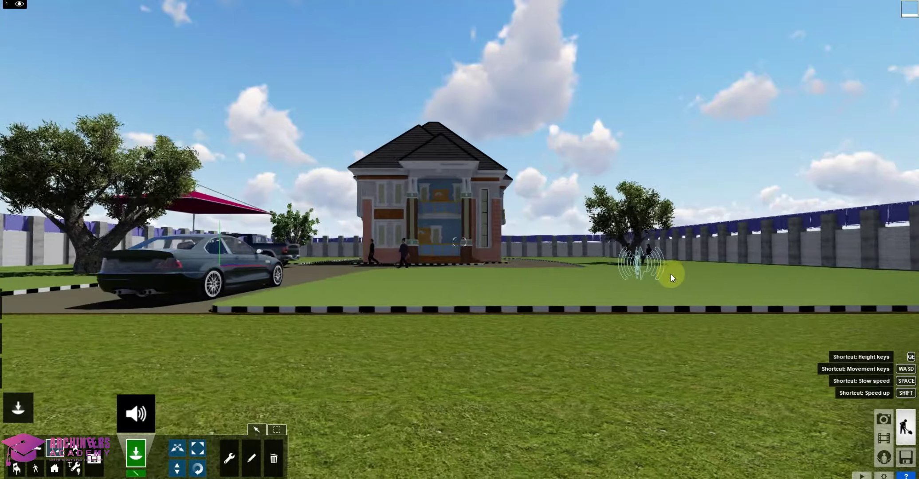
{"action": "key", "text": "w"}
{"action": "key", "text": "d"}
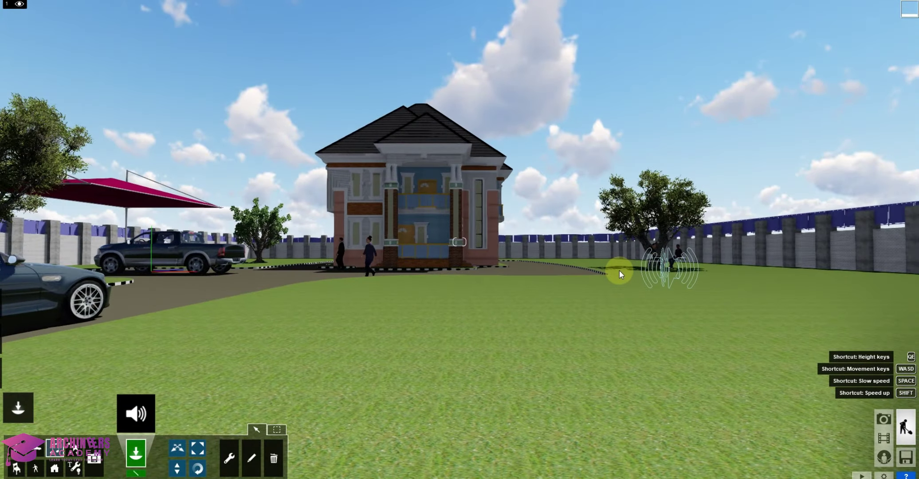
{"action": "key", "text": "w"}
{"action": "key", "text": "d"}
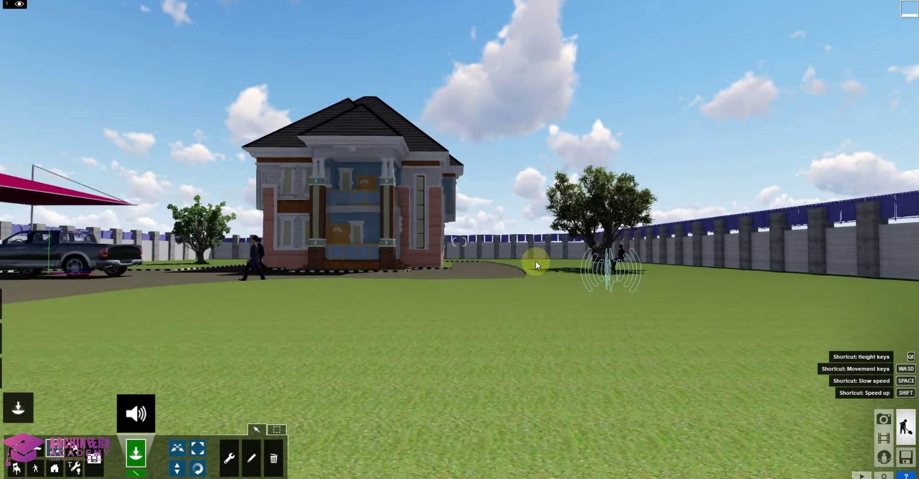
{"action": "key", "text": "w"}
{"action": "key", "text": "d"}
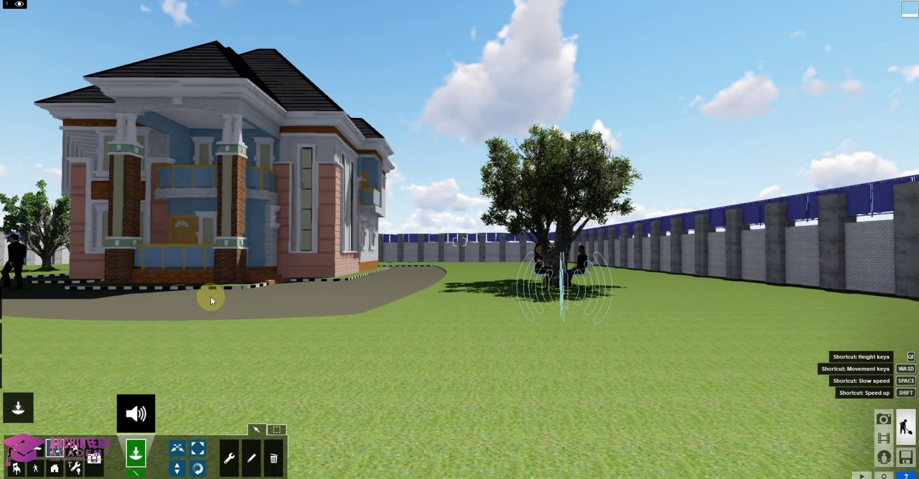
{"action": "key", "text": "w"}
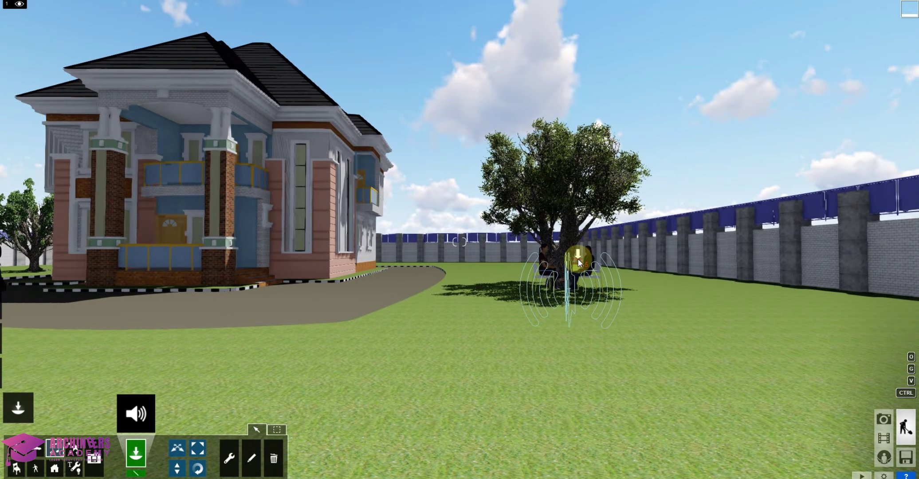
Step: Move the camera down the driveway past the parked car to the pickup truck
{"action": "key", "text": "a"}
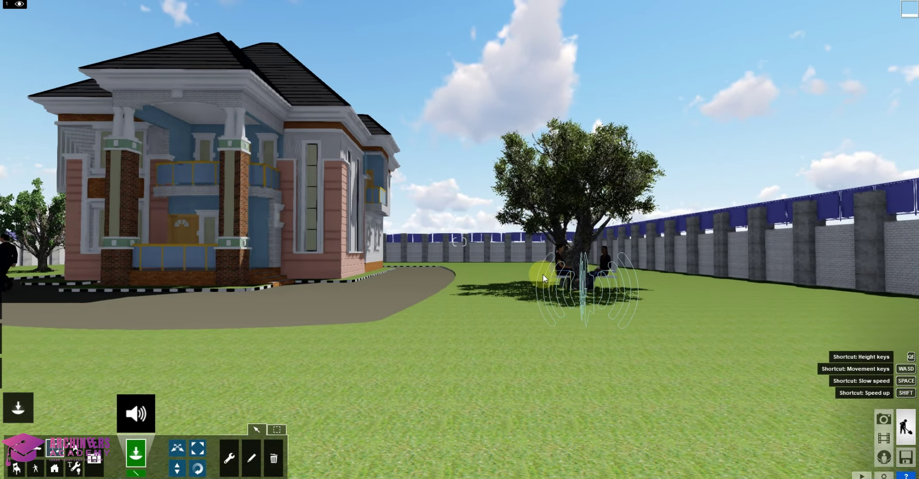
{"action": "key", "text": "s"}
{"action": "key", "text": "a"}
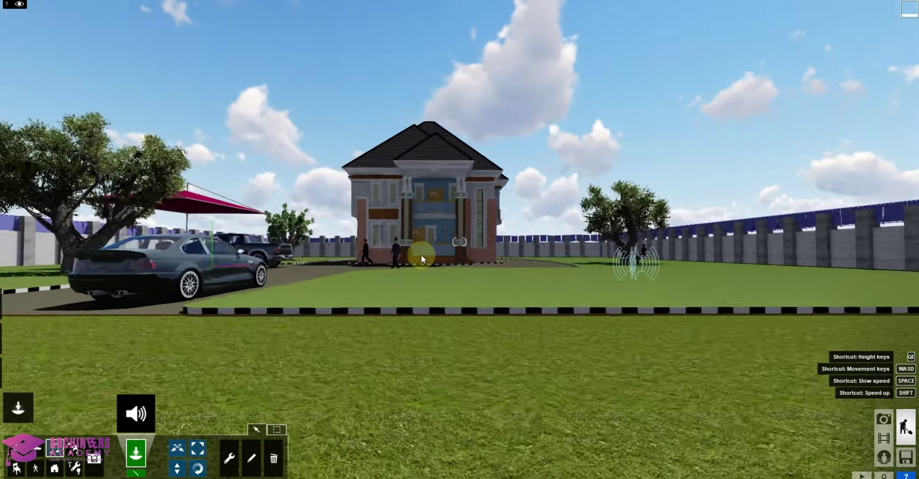
{"action": "key", "text": "a"}
{"action": "key", "text": "w"}
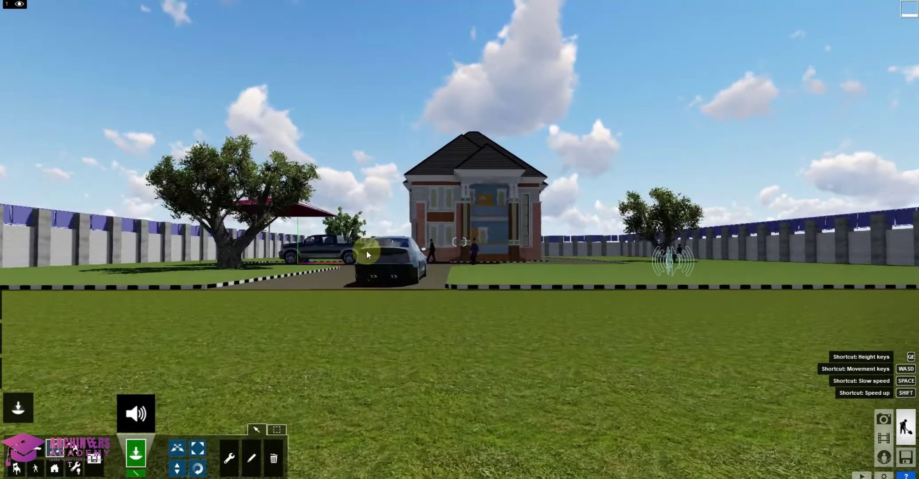
{"action": "key", "text": "a"}
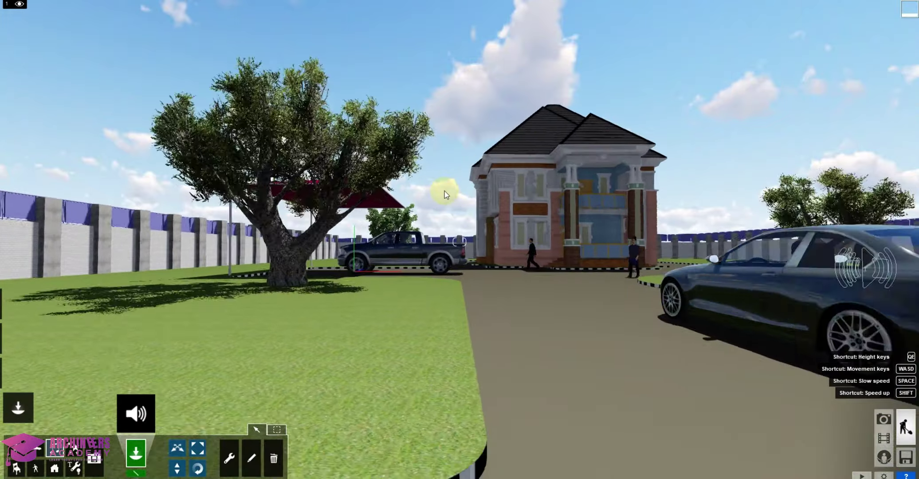
{"action": "key", "text": "w"}
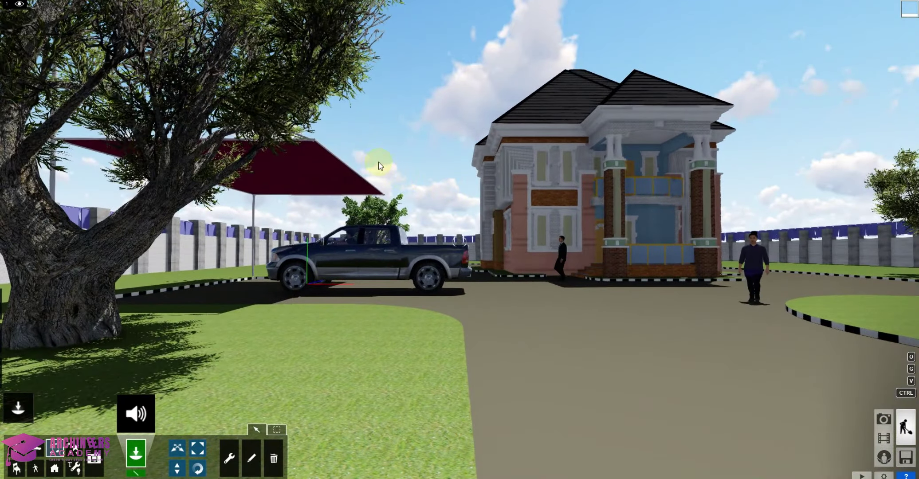
{"action": "key", "text": "w"}
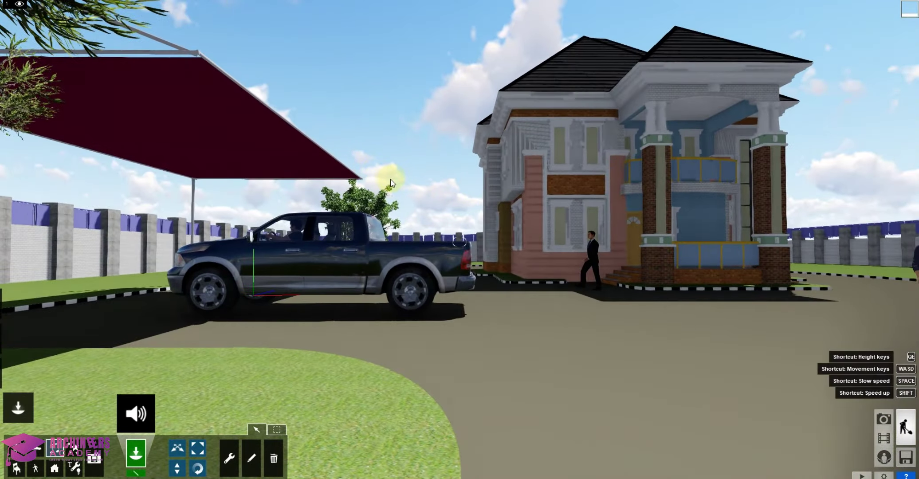
{"action": "key", "text": "s"}
{"action": "key", "text": "a"}
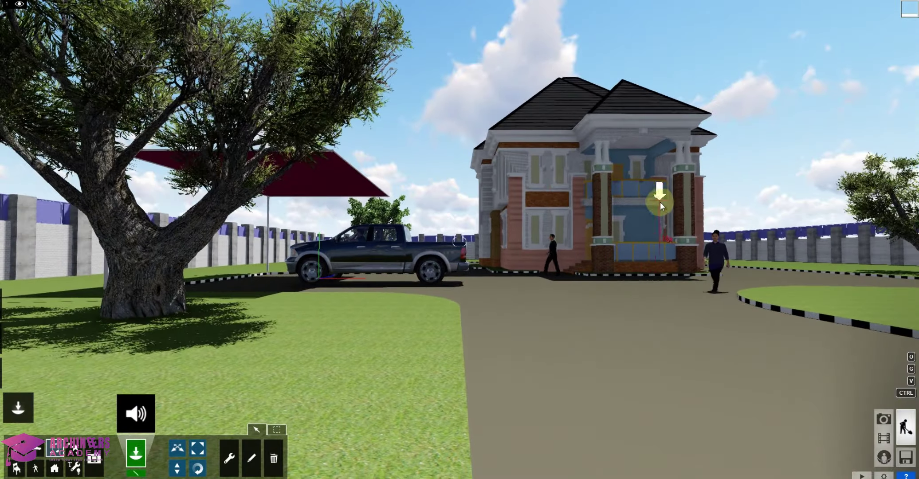
{"action": "key", "text": "w"}
{"action": "key", "text": "d"}
{"action": "key", "text": "w"}
Step: Turn and reposition the camera to frame the house with the truck under the red canopy
{"action": "right_click_drag", "start_coordinate": [548, 219], "coordinate": [368, 247]}
{"action": "key", "text": "s"}
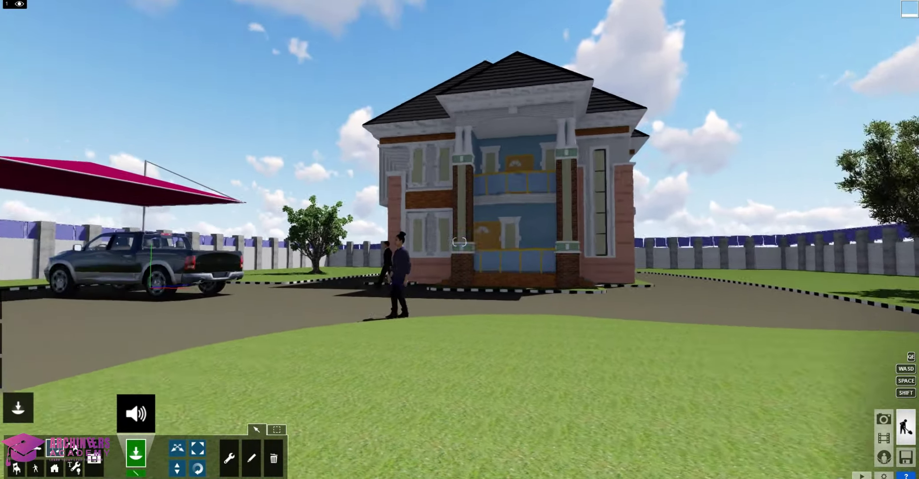
{"action": "right_click_drag", "start_coordinate": [429, 240], "coordinate": [346, 243]}
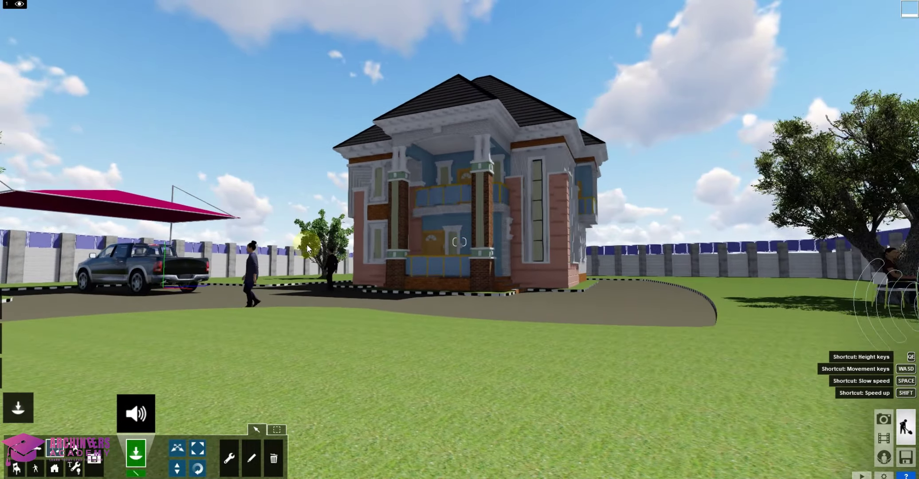
{"action": "key", "text": "a"}
{"action": "key", "text": "w"}
{"action": "mouse_move", "coordinate": [14, 318]}
{"action": "key", "text": "s"}
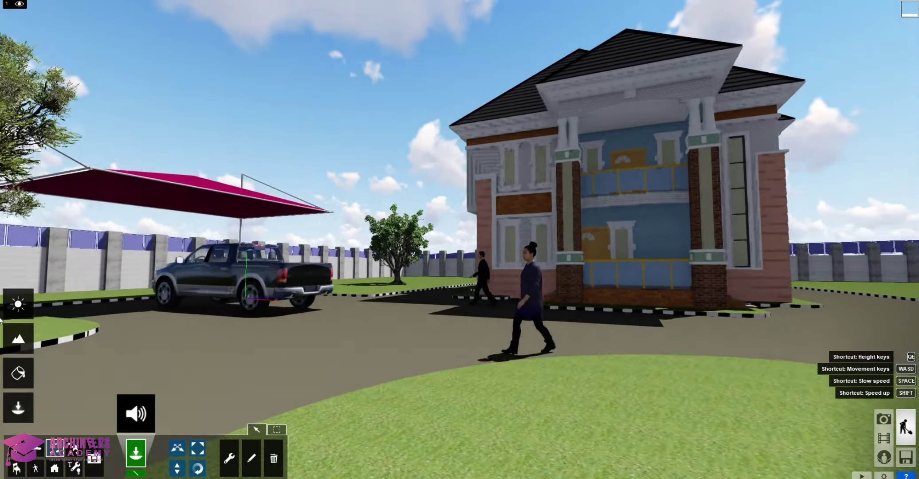
{"action": "right_click_drag", "start_coordinate": [169, 305], "coordinate": [529, 246]}
{"action": "key", "text": "w"}
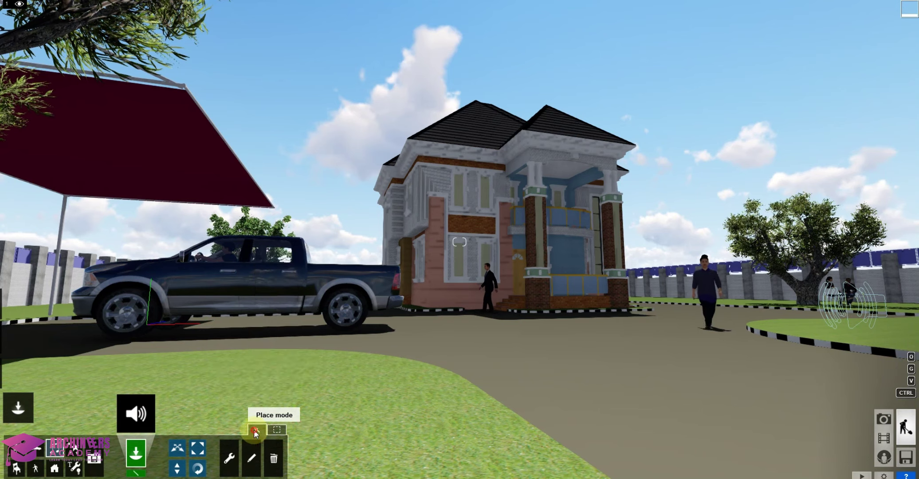
Step: Switch to Photo mode and add a Cloud weather effect to Photo 1
{"action": "left_click", "coordinate": [884, 420]}
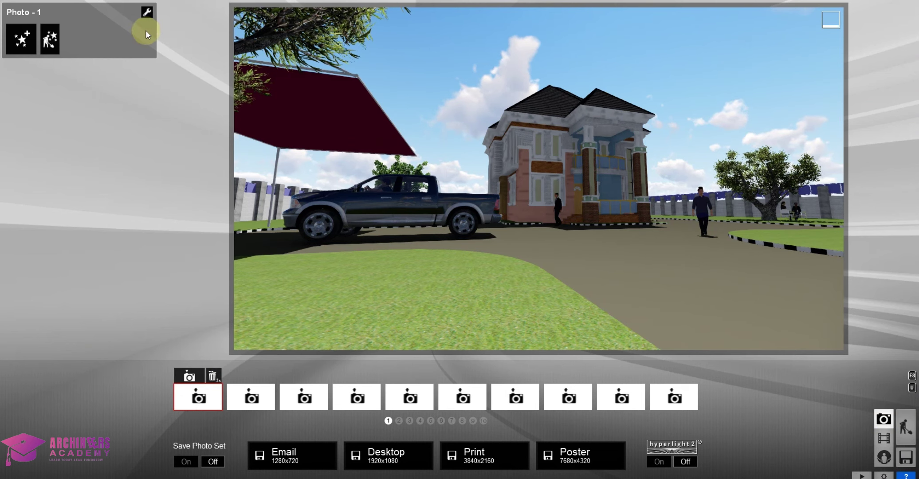
{"action": "left_click", "coordinate": [22, 38]}
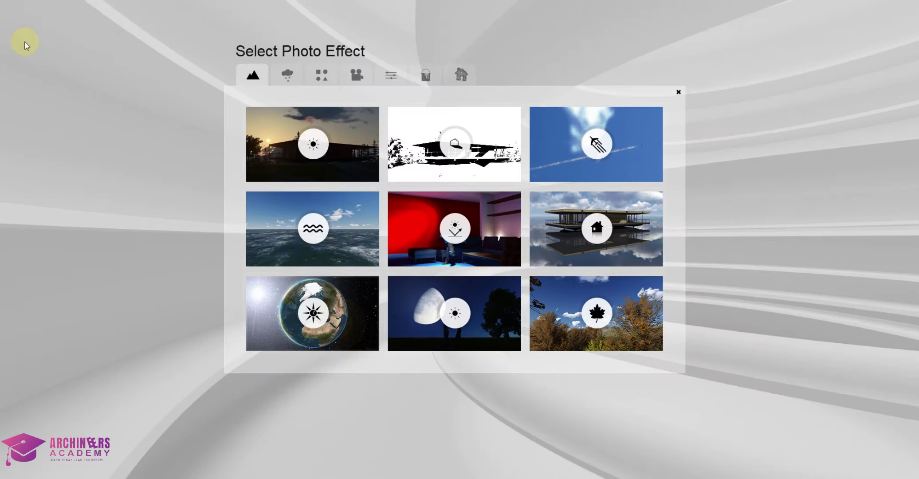
{"action": "left_click", "coordinate": [287, 73]}
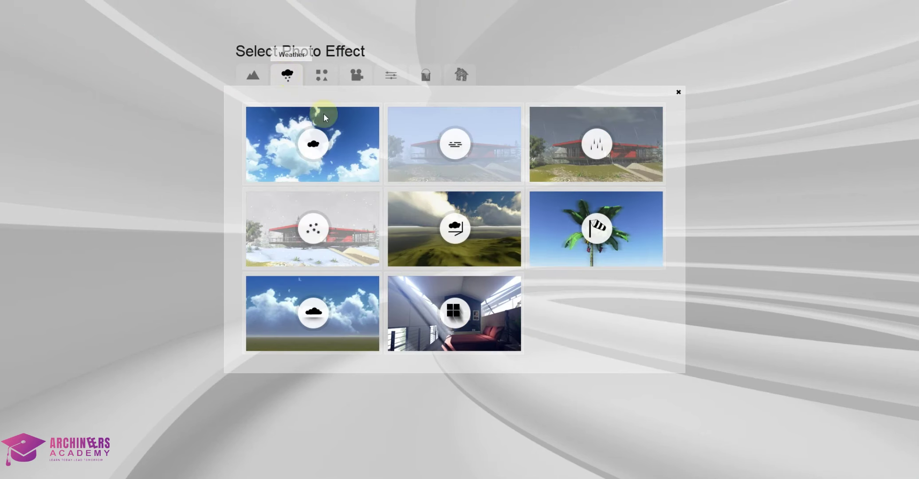
{"action": "left_click", "coordinate": [344, 163]}
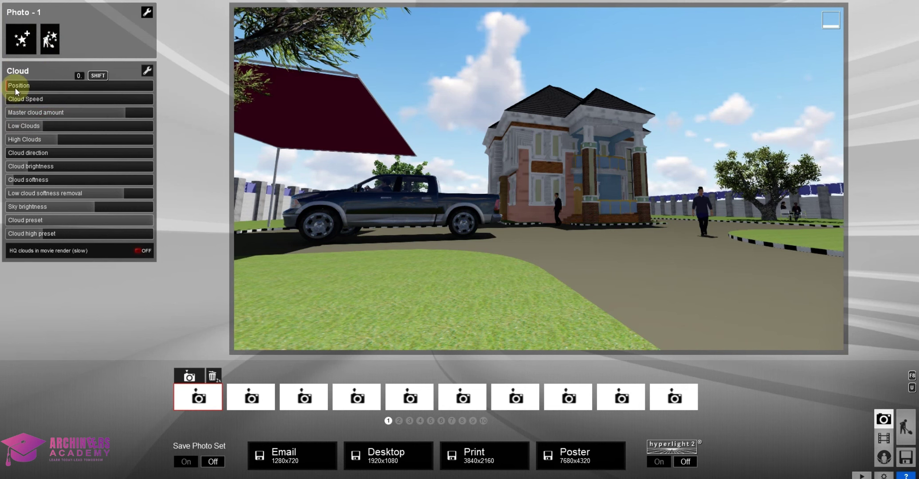
Step: Set the cloud Position to 0.3 and increase the Low Clouds amount
{"action": "left_click_drag", "start_coordinate": [16, 91], "coordinate": [68, 97]}
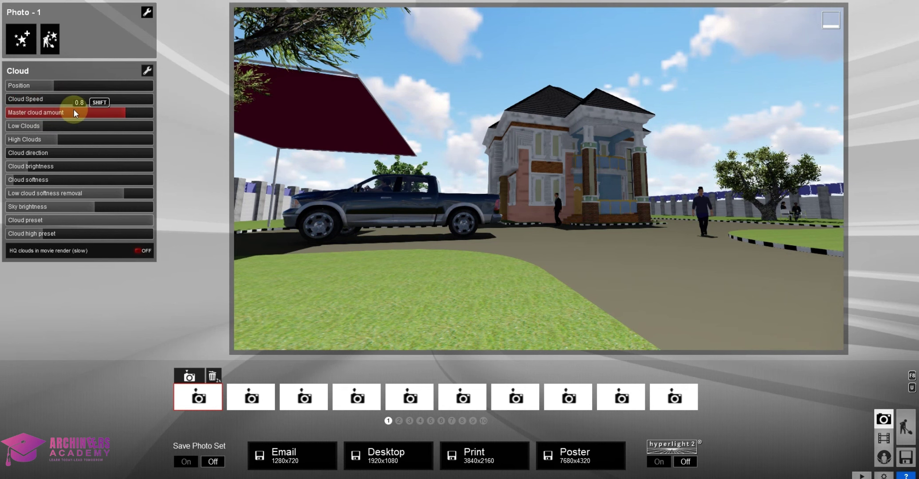
{"action": "mouse_move", "coordinate": [35, 125]}
{"action": "left_mouse_down"}
{"action": "mouse_move", "coordinate": [63, 128]}
{"action": "mouse_move", "coordinate": [46, 130]}
{"action": "left_mouse_up"}
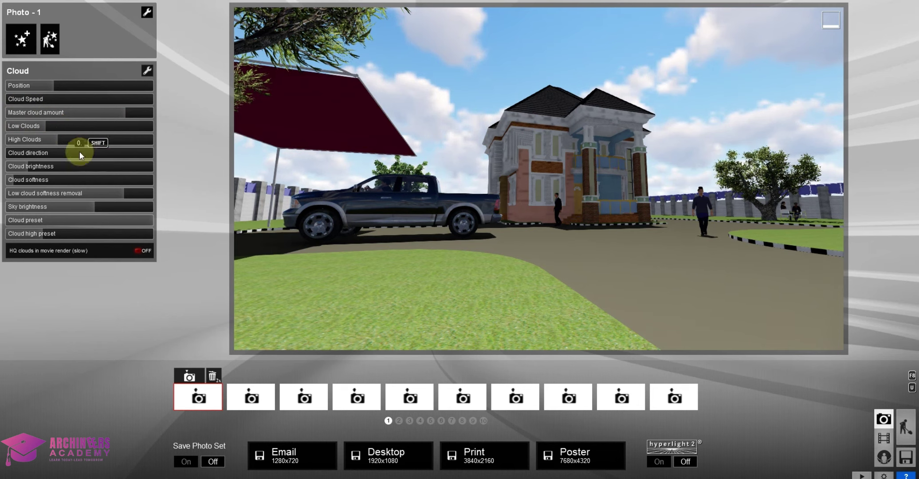
{"action": "left_click", "coordinate": [20, 40]}
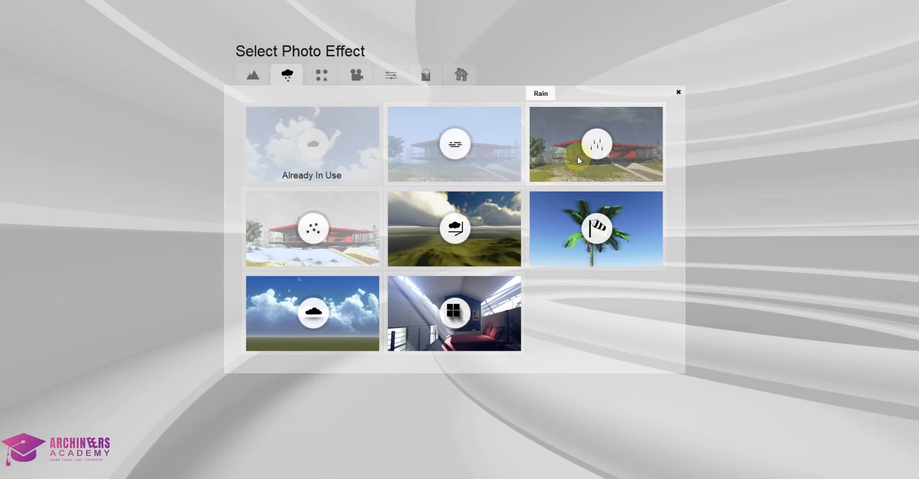
Step: Add a Rain effect, then add a Sun effect and remove Rain from Photo 1
{"action": "left_click", "coordinate": [609, 149]}
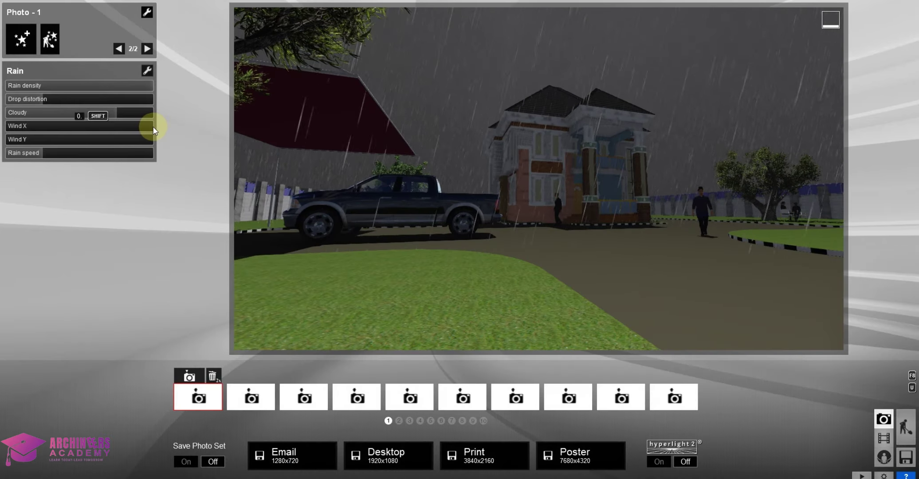
{"action": "left_click", "coordinate": [17, 45]}
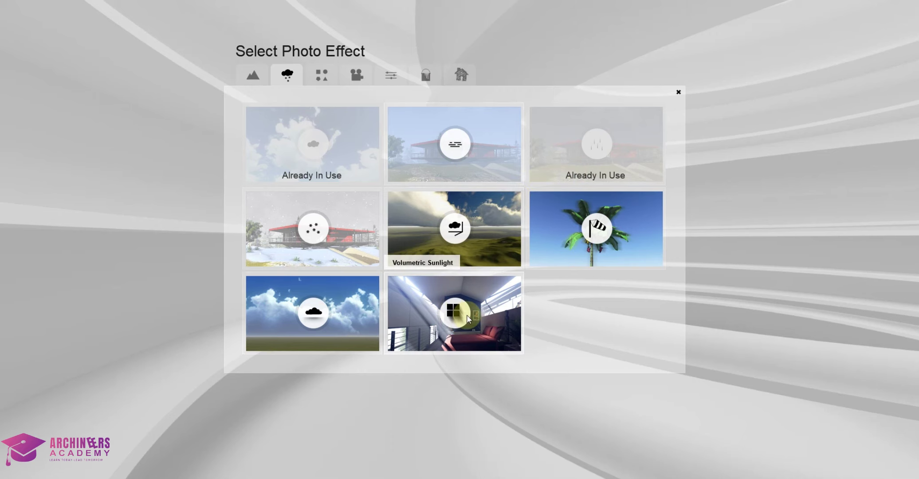
{"action": "left_click", "coordinate": [248, 75]}
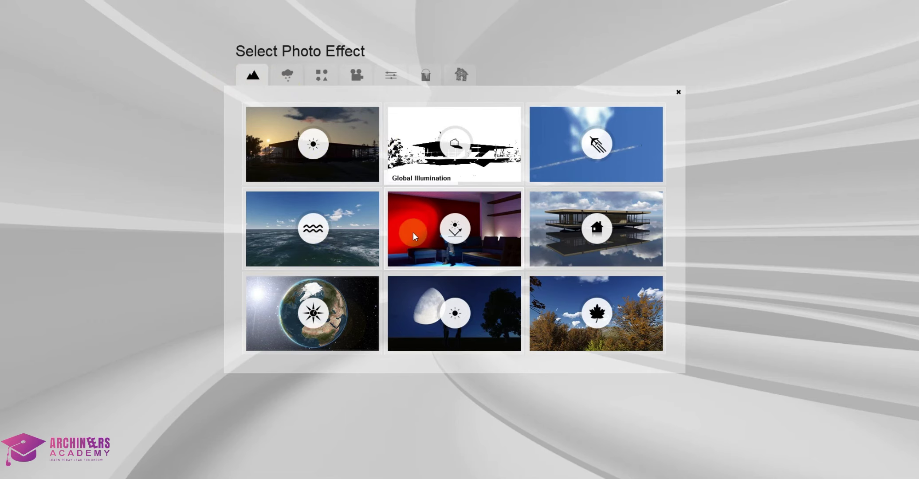
{"action": "left_click", "coordinate": [330, 138]}
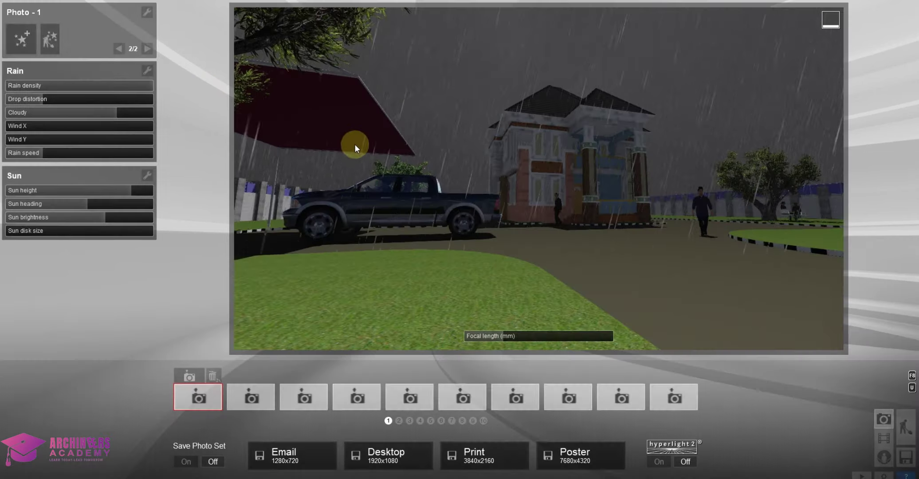
{"action": "left_click", "coordinate": [149, 70]}
{"action": "left_click", "coordinate": [148, 53]}
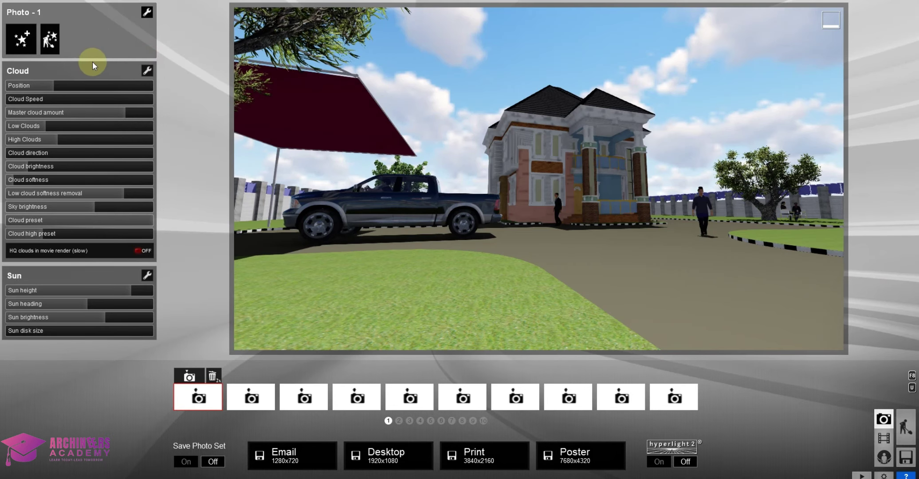
Step: Lower the sun height to 0.2 and adjust the sun brightness
{"action": "left_click_drag", "start_coordinate": [66, 290], "coordinate": [106, 290]}
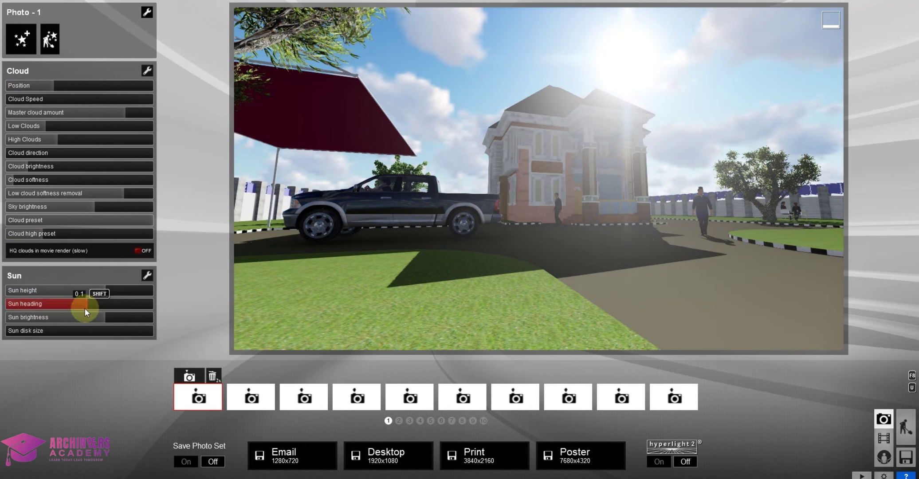
{"action": "mouse_move", "coordinate": [82, 316]}
{"action": "left_mouse_down"}
{"action": "mouse_move", "coordinate": [59, 316]}
{"action": "mouse_move", "coordinate": [87, 321]}
{"action": "left_mouse_up"}
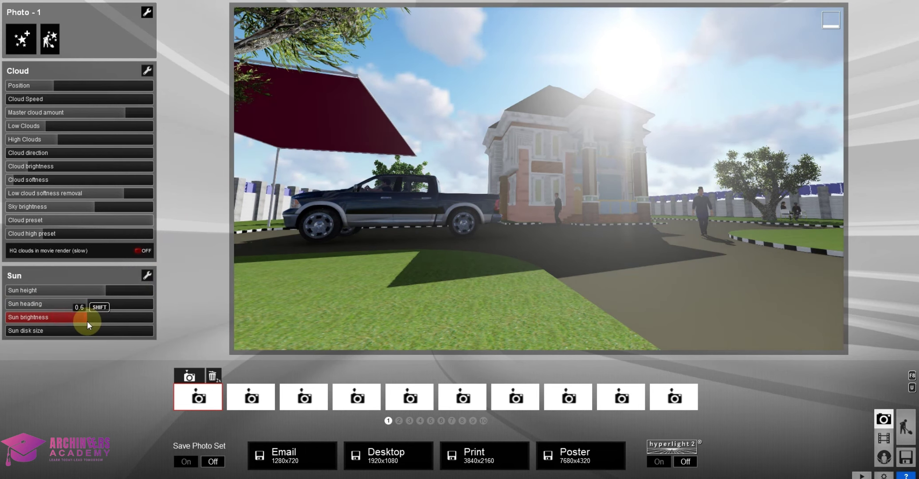
{"action": "left_click", "coordinate": [88, 292]}
{"action": "mouse_move", "coordinate": [87, 292]}
{"action": "left_mouse_down"}
{"action": "mouse_move", "coordinate": [104, 291]}
{"action": "mouse_move", "coordinate": [97, 292]}
{"action": "left_mouse_up"}
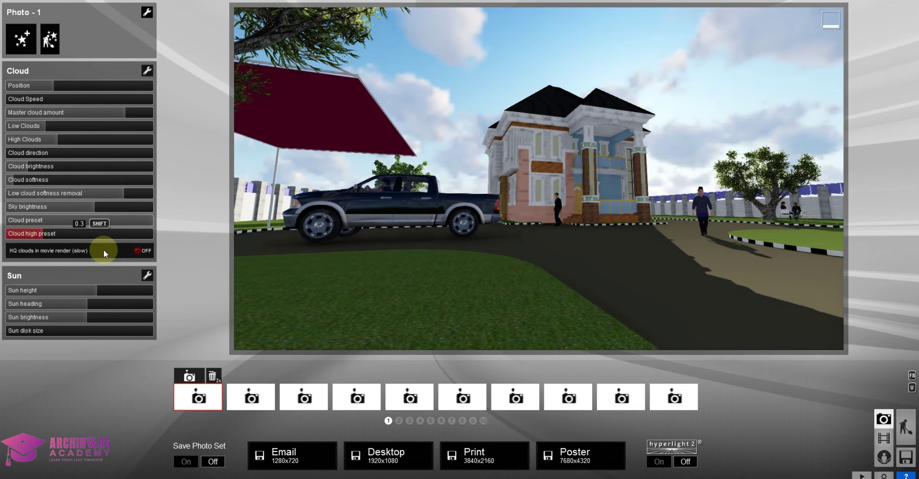
Step: Add a Lens flare effect from the Camera category of photo effects
{"action": "left_click", "coordinate": [21, 39]}
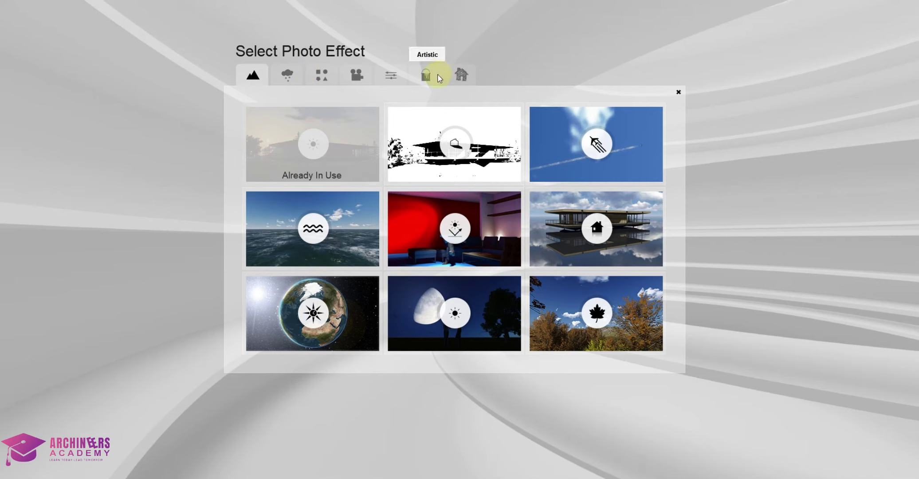
{"action": "left_click", "coordinate": [323, 73]}
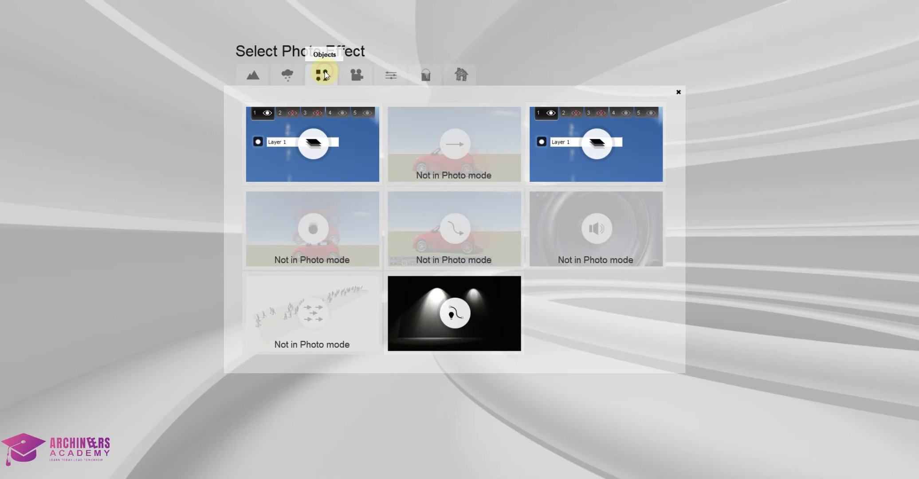
{"action": "left_click", "coordinate": [358, 75]}
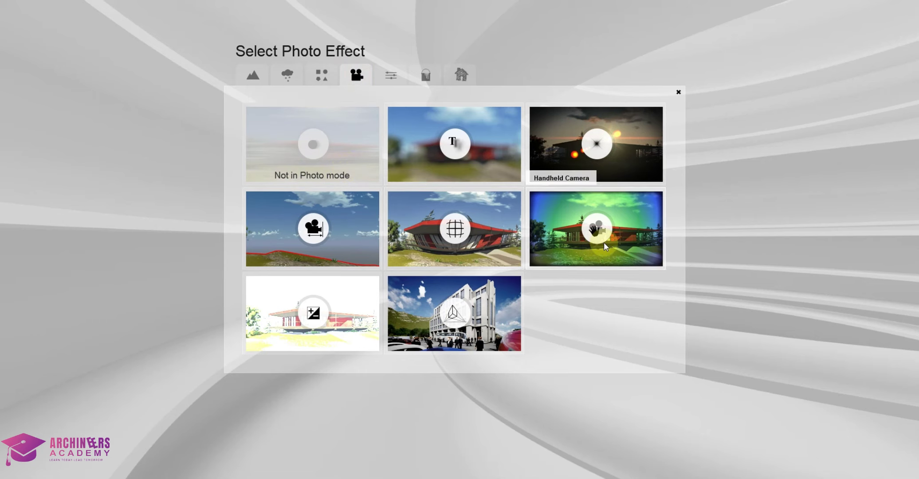
{"action": "left_click", "coordinate": [628, 137]}
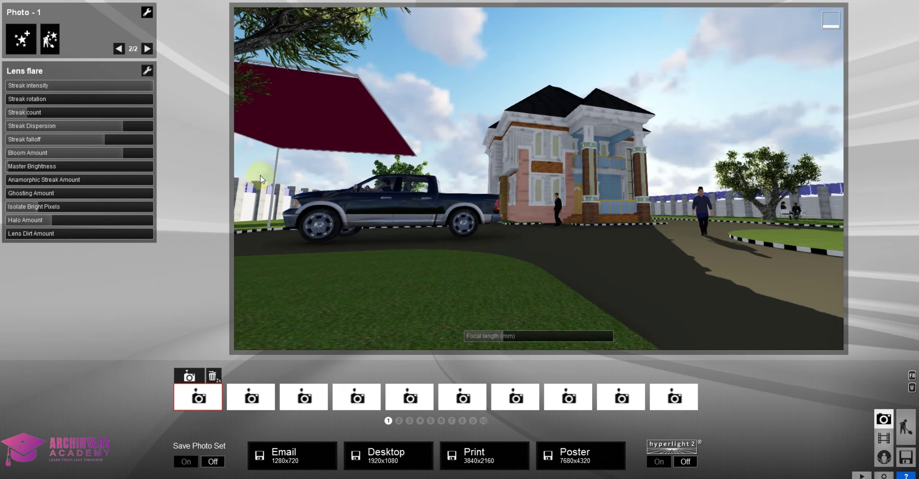
Step: Rotate the lens flare streaks and retune the Sun height to 0.3
{"action": "left_click", "coordinate": [118, 49]}
{"action": "left_click_drag", "start_coordinate": [65, 291], "coordinate": [105, 289]}
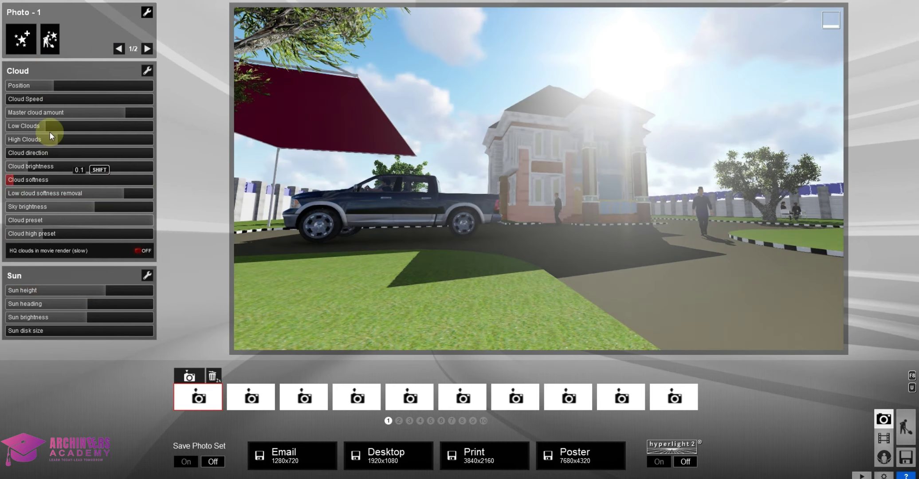
{"action": "left_click", "coordinate": [147, 49]}
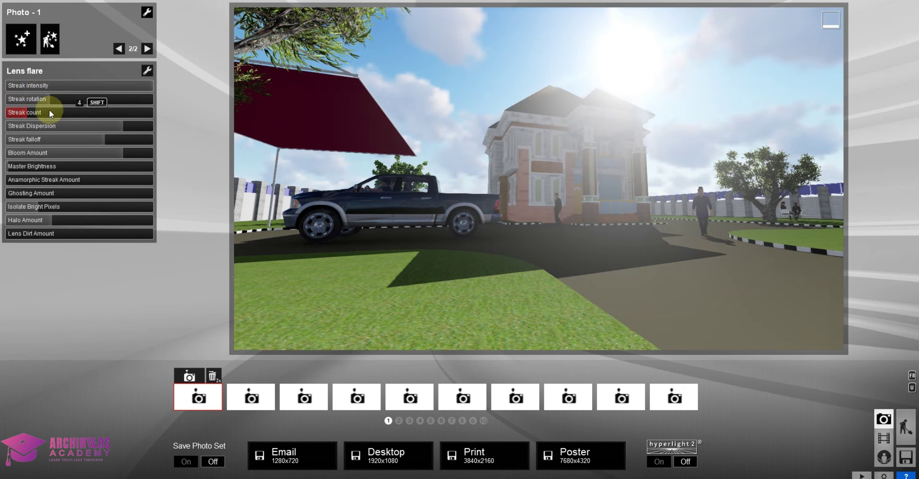
{"action": "mouse_move", "coordinate": [43, 99]}
{"action": "left_mouse_down"}
{"action": "mouse_move", "coordinate": [87, 104]}
{"action": "mouse_move", "coordinate": [29, 112]}
{"action": "left_mouse_up"}
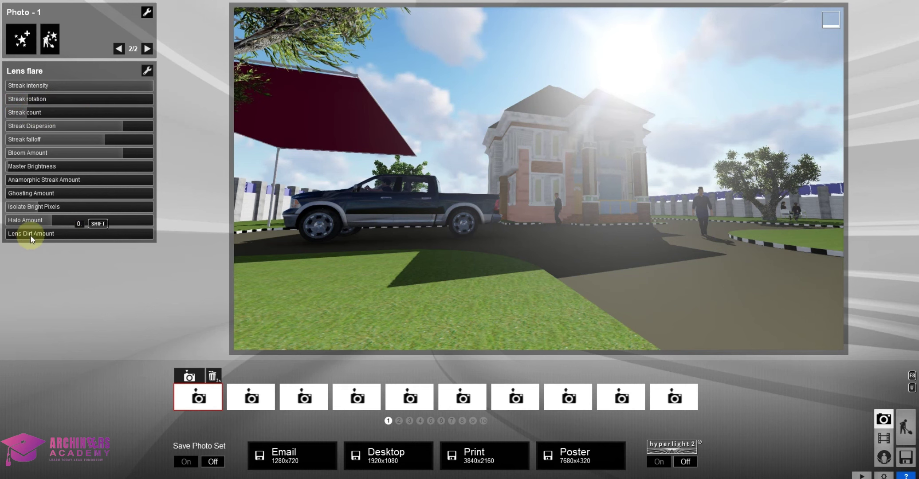
{"action": "left_click", "coordinate": [118, 49]}
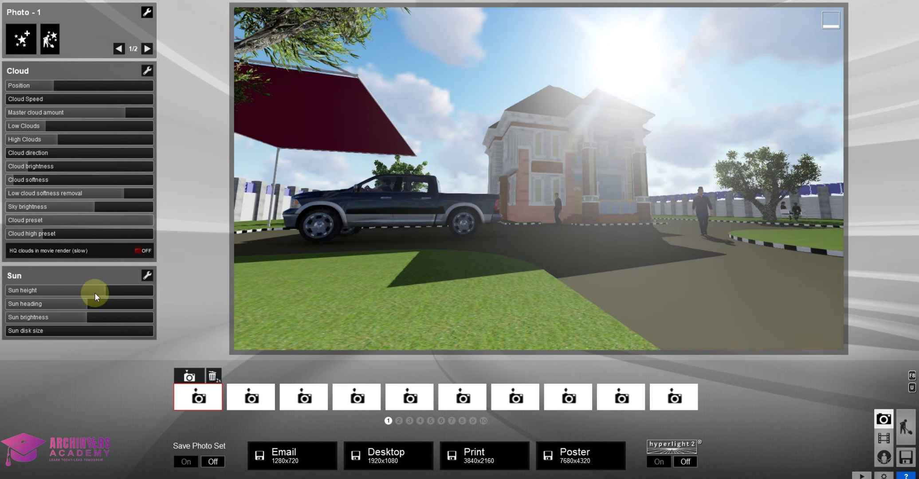
{"action": "left_click_drag", "start_coordinate": [94, 292], "coordinate": [51, 300]}
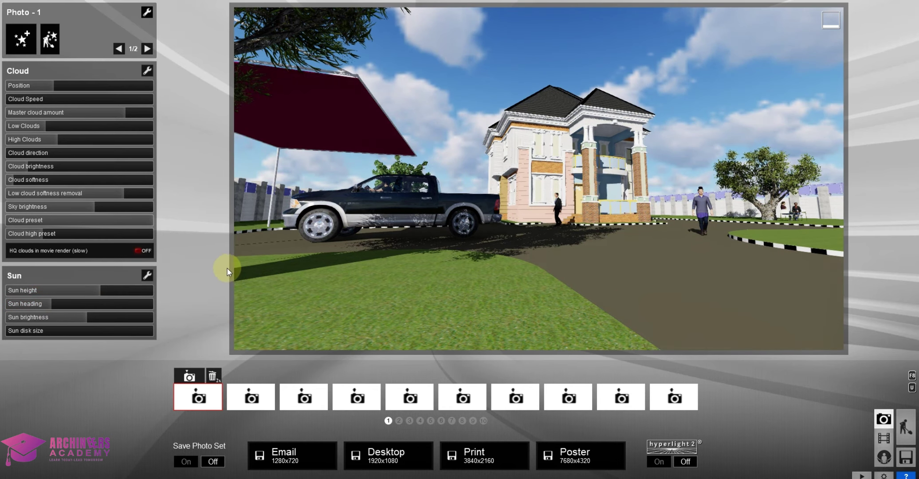
Step: Add Depth of Field with amount 2.7, foreground/background balance 1 and focus distance about 67.5
{"action": "left_click", "coordinate": [32, 39]}
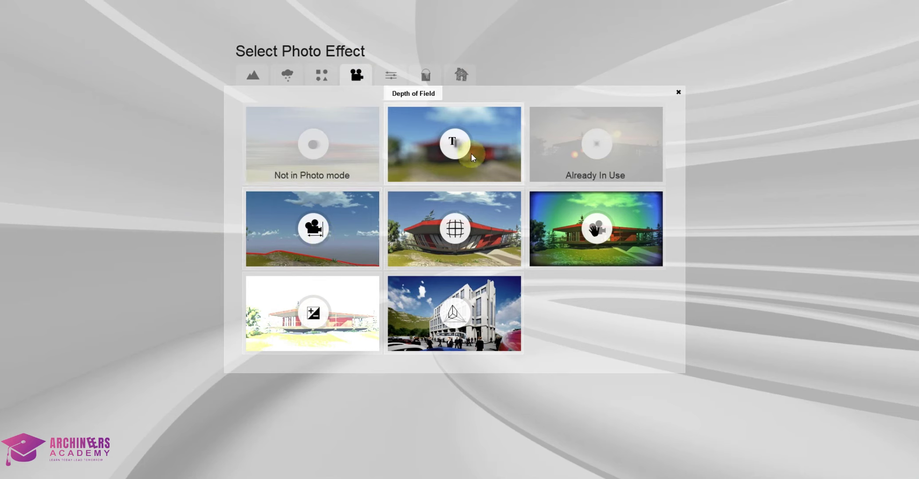
{"action": "left_click", "coordinate": [500, 151]}
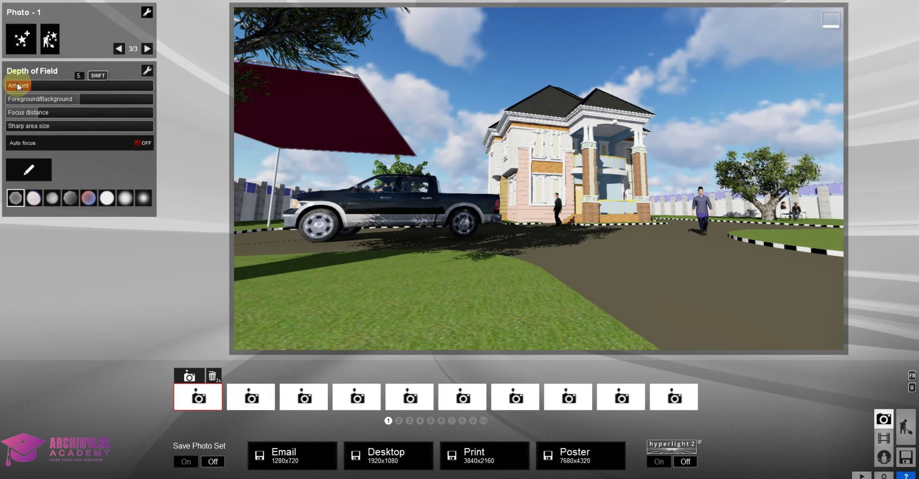
{"action": "left_click_drag", "start_coordinate": [18, 87], "coordinate": [74, 87]}
{"action": "left_click", "coordinate": [75, 99], "text": "shift"}
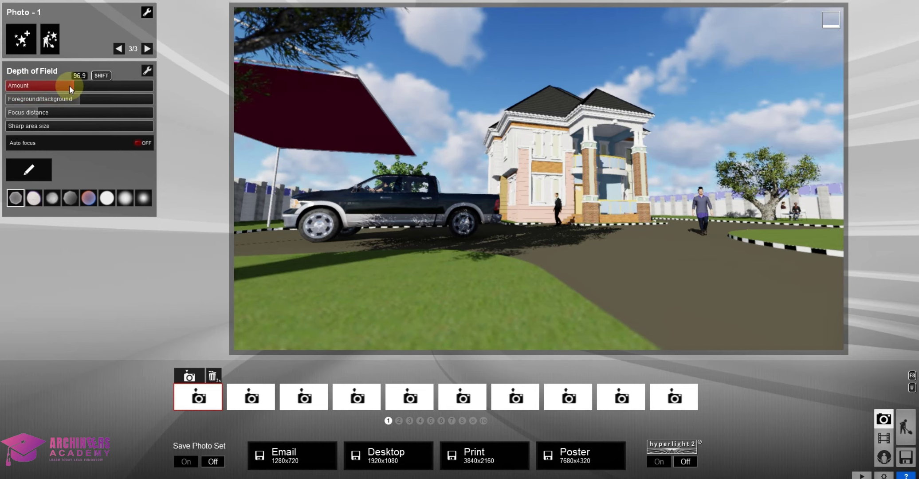
{"action": "left_click_drag", "start_coordinate": [70, 95], "coordinate": [16, 99], "text": "shift"}
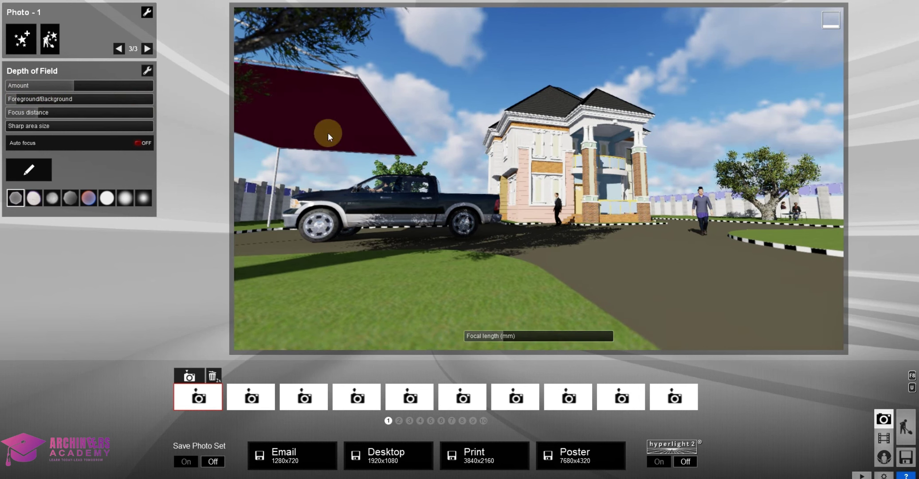
{"action": "scroll", "coordinate": [573, 181], "scroll_direction": "up", "scroll_amount": 3}
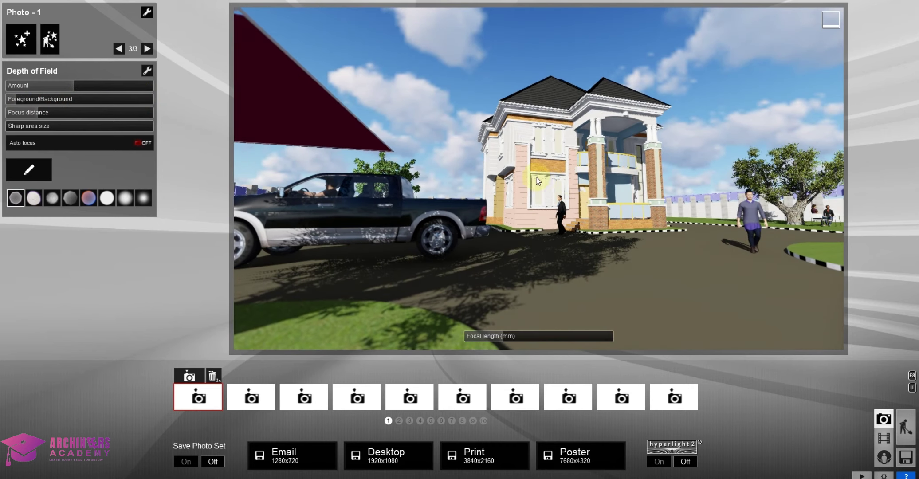
{"action": "left_click_drag", "start_coordinate": [38, 85], "coordinate": [26, 87], "text": "shift"}
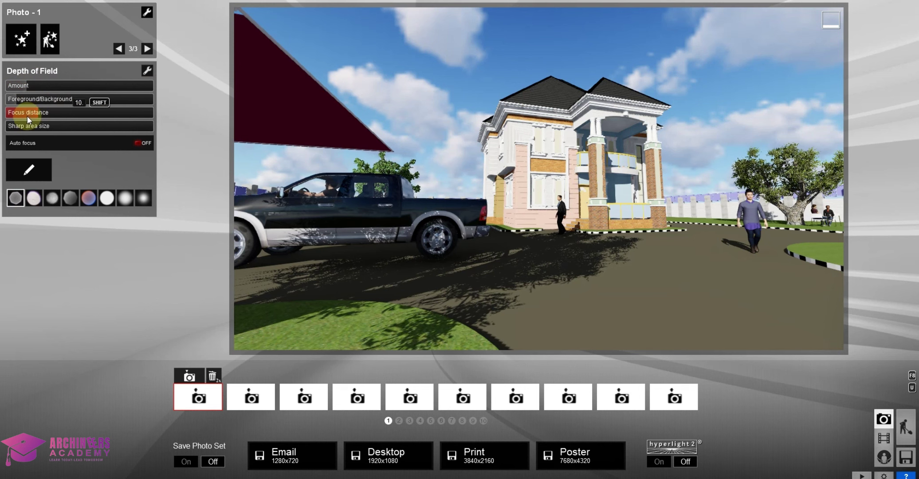
{"action": "mouse_move", "coordinate": [40, 111]}
{"action": "left_mouse_down", "text": "shift"}
{"action": "mouse_move", "coordinate": [86, 113]}
{"action": "mouse_move", "coordinate": [50, 115]}
{"action": "left_mouse_up", "text": "shift"}
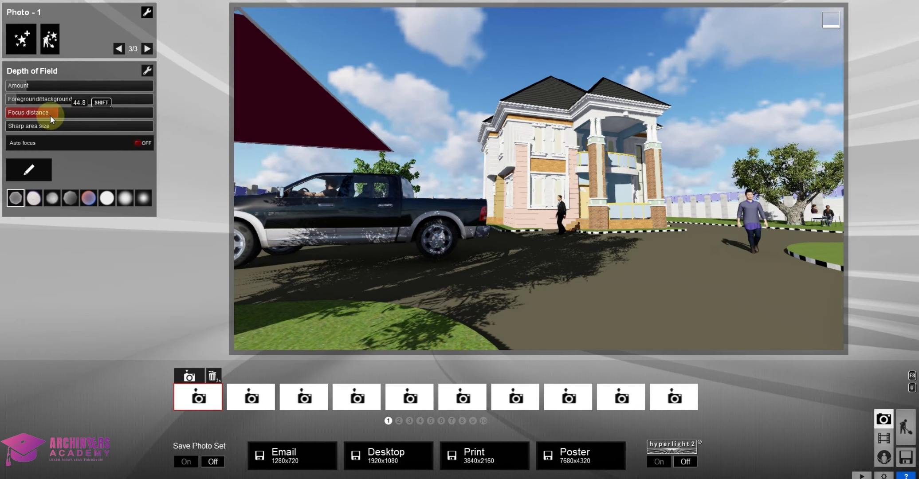
{"action": "left_click", "coordinate": [21, 39]}
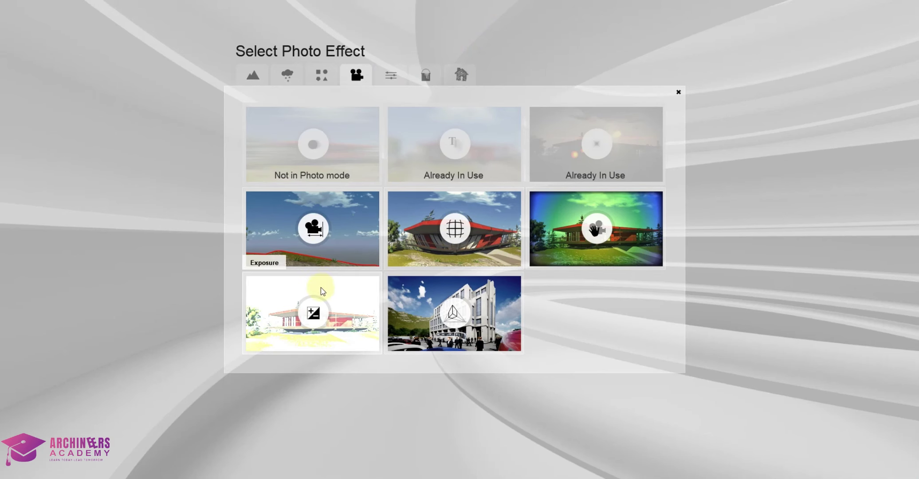
Step: Add an Exposure effect to Photo 1 with exposure set to 0.5
{"action": "left_click", "coordinate": [331, 300]}
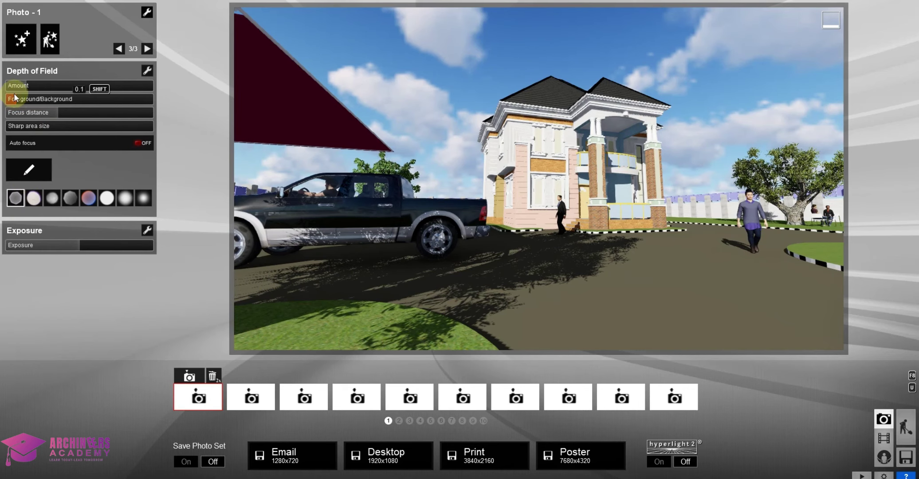
{"action": "left_click_drag", "start_coordinate": [60, 243], "coordinate": [80, 240]}
{"action": "left_click", "coordinate": [20, 44]}
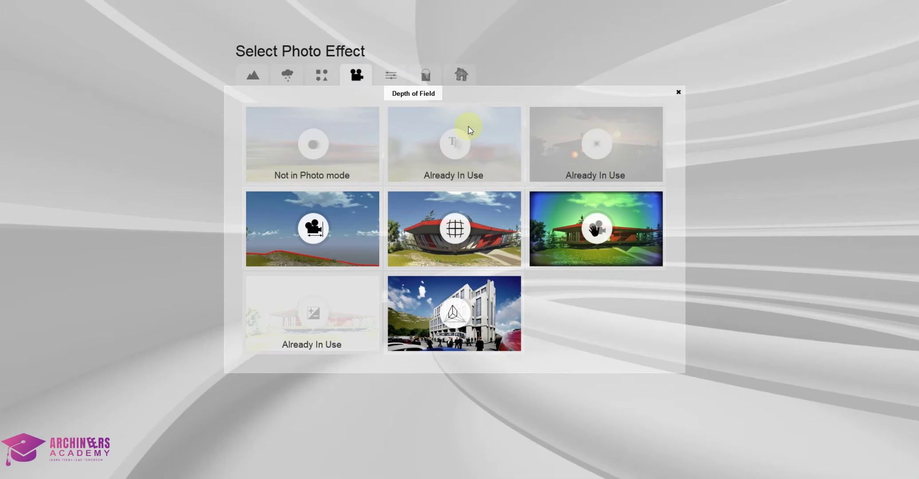
Step: Add a Color correction effect with higher saturation, enhance contrast 0.4, gamma 1.1 and contrast 0.5
{"action": "left_click", "coordinate": [392, 76]}
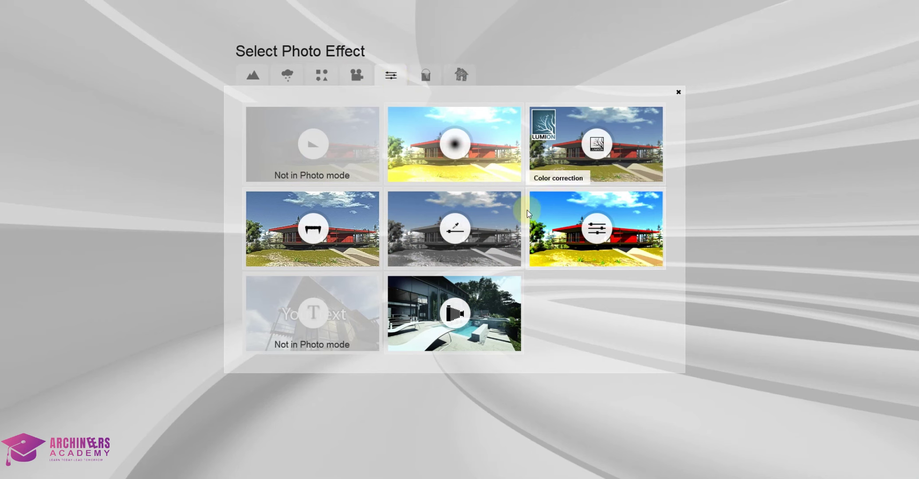
{"action": "left_click", "coordinate": [581, 213]}
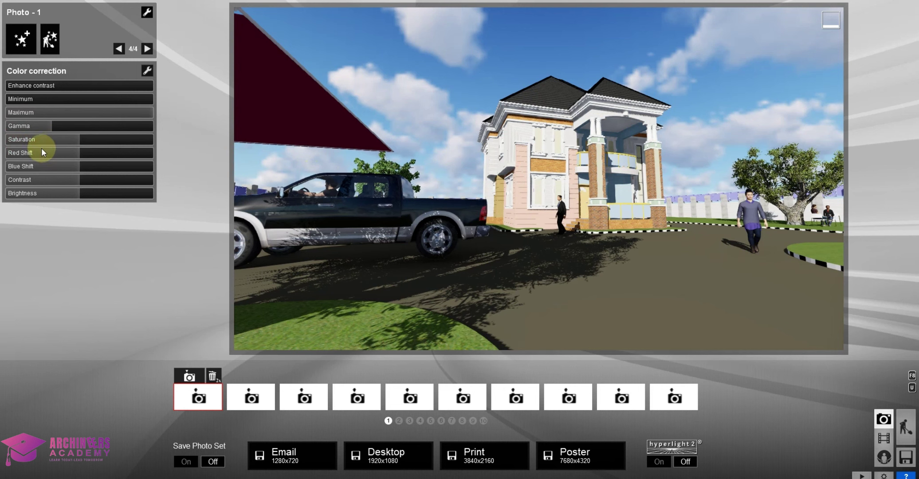
{"action": "left_click_drag", "start_coordinate": [44, 140], "coordinate": [93, 144]}
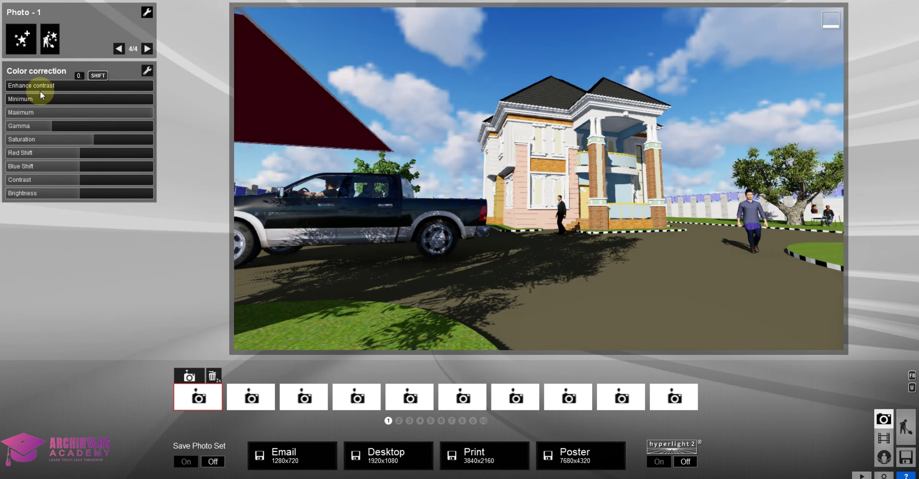
{"action": "mouse_move", "coordinate": [39, 86]}
{"action": "left_mouse_down"}
{"action": "mouse_move", "coordinate": [61, 85]}
{"action": "mouse_move", "coordinate": [16, 88]}
{"action": "mouse_move", "coordinate": [33, 86]}
{"action": "left_mouse_up"}
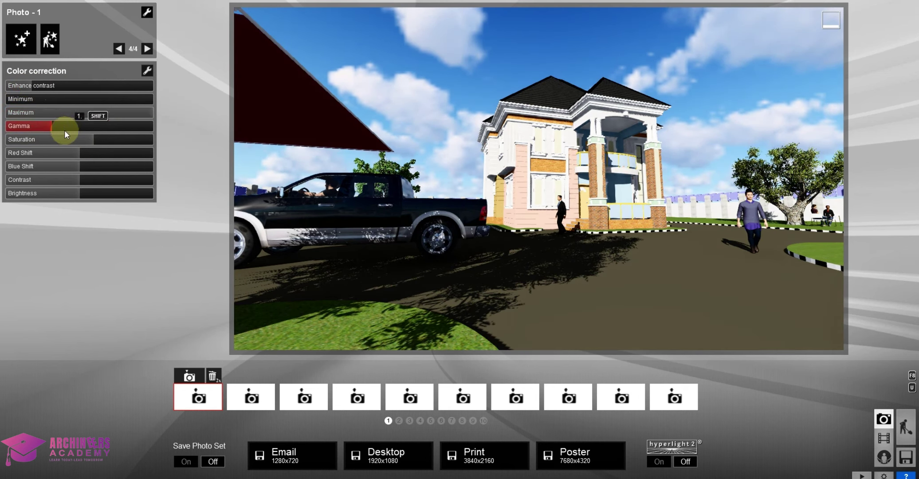
{"action": "mouse_move", "coordinate": [65, 130]}
{"action": "left_mouse_down"}
{"action": "mouse_move", "coordinate": [46, 126]}
{"action": "mouse_move", "coordinate": [143, 123]}
{"action": "mouse_move", "coordinate": [56, 128]}
{"action": "left_mouse_up"}
{"action": "left_click", "coordinate": [61, 156]}
{"action": "left_click_drag", "start_coordinate": [56, 165], "coordinate": [76, 180]}
{"action": "left_click", "coordinate": [54, 191]}
{"action": "left_click", "coordinate": [67, 179]}
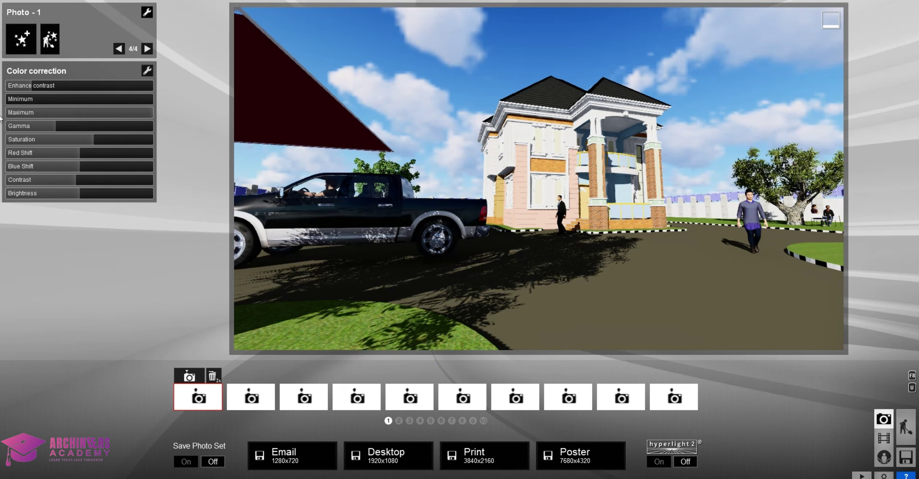
{"action": "left_click", "coordinate": [10, 45]}
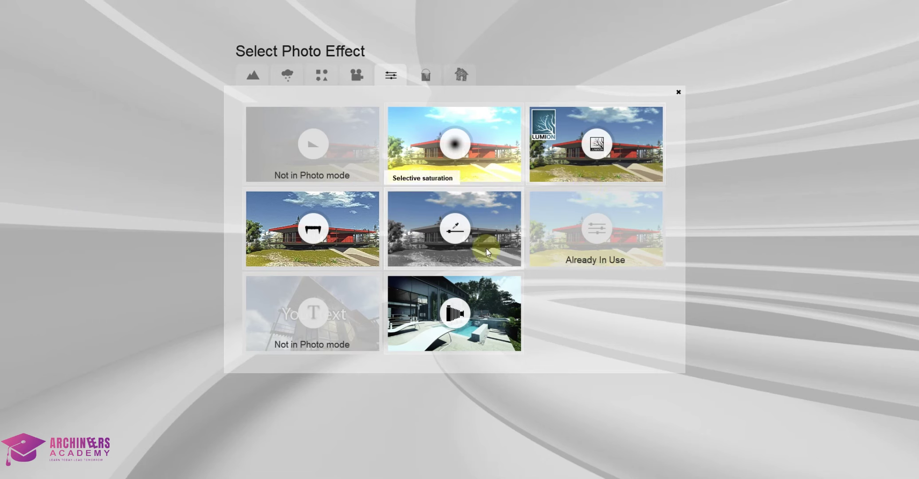
Step: Add a Sharpness effect and raise its intensity to about 1.5
{"action": "left_click", "coordinate": [340, 227]}
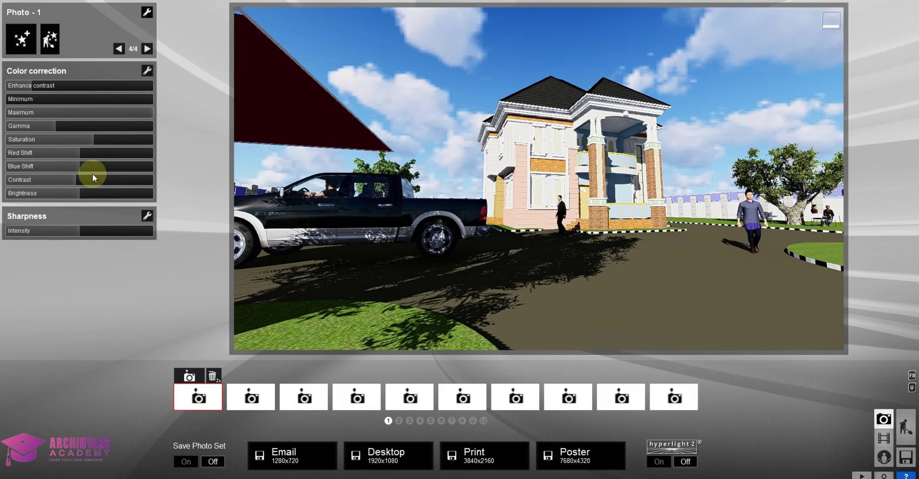
{"action": "mouse_move", "coordinate": [78, 237]}
{"action": "left_mouse_down"}
{"action": "mouse_move", "coordinate": [115, 237]}
{"action": "mouse_move", "coordinate": [35, 235]}
{"action": "mouse_move", "coordinate": [107, 227]}
{"action": "mouse_move", "coordinate": [80, 232]}
{"action": "left_mouse_up"}
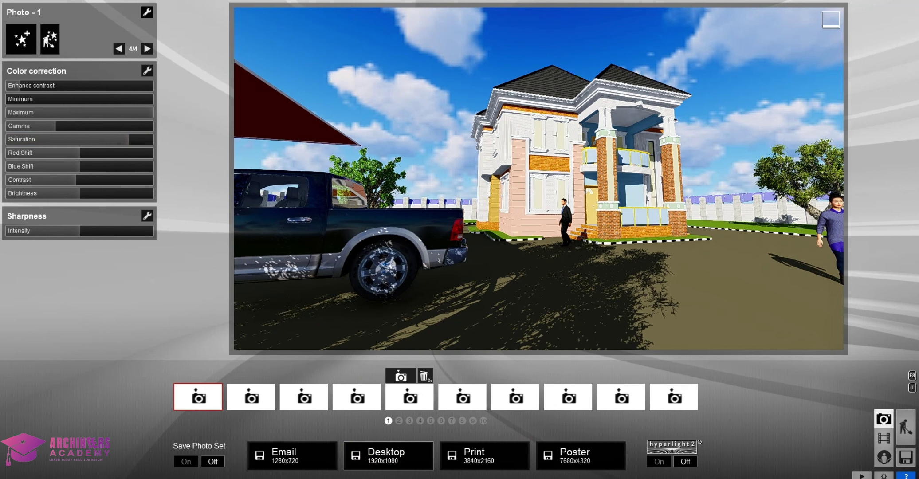
Step: Render the photo at 1920x1080 and save it over test.jpg on the Desktop
{"action": "left_click", "coordinate": [399, 470]}
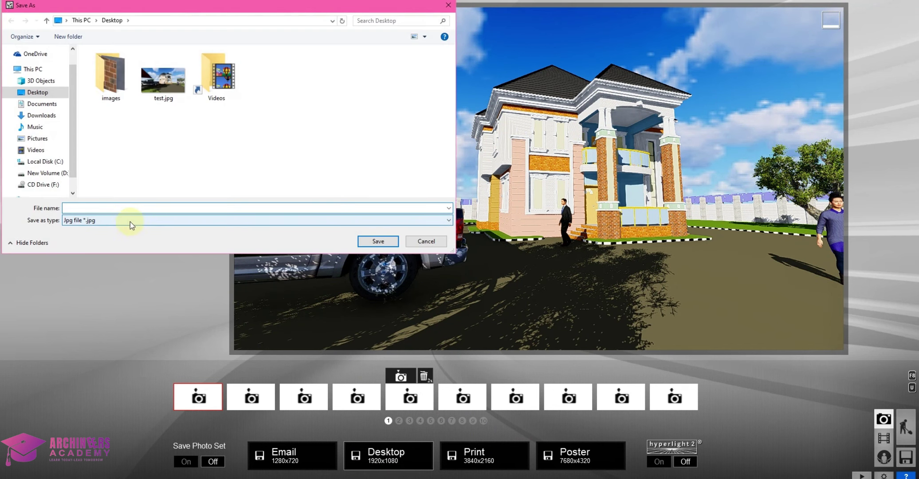
{"action": "left_click", "coordinate": [164, 84]}
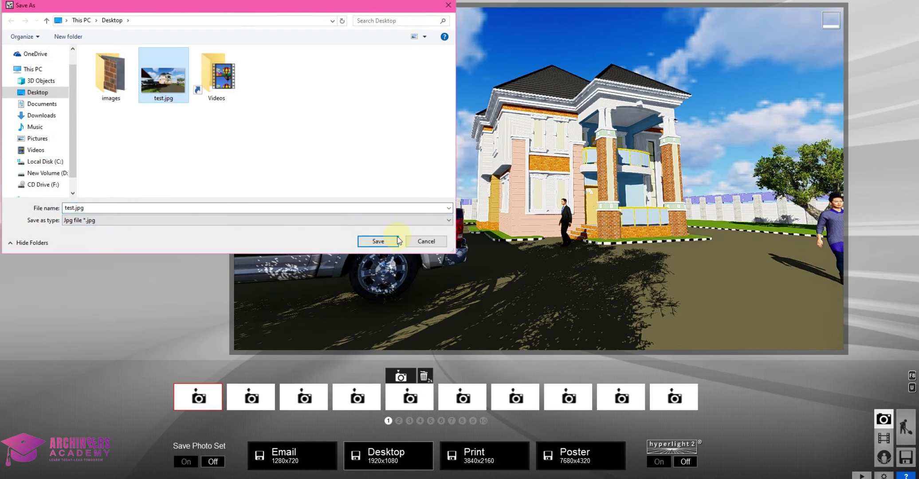
{"action": "left_click", "coordinate": [372, 242]}
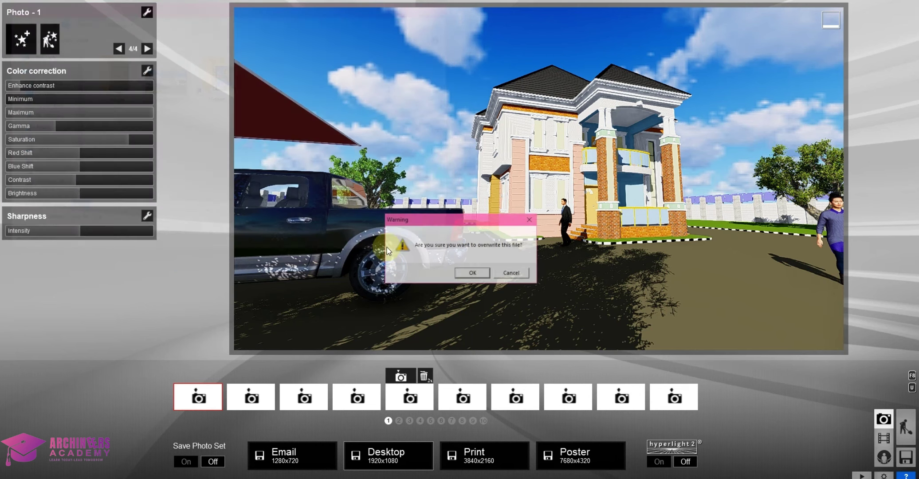
{"action": "left_click", "coordinate": [473, 272]}
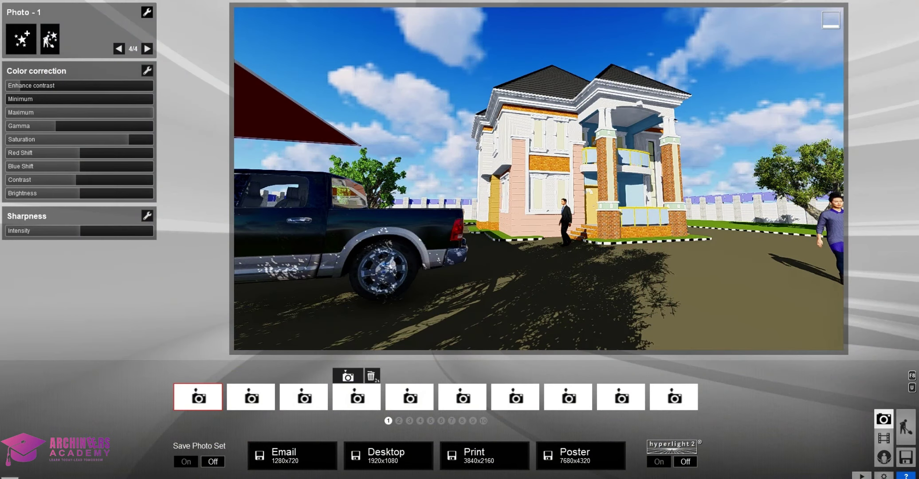
{"action": "left_click", "coordinate": [9, 478]}
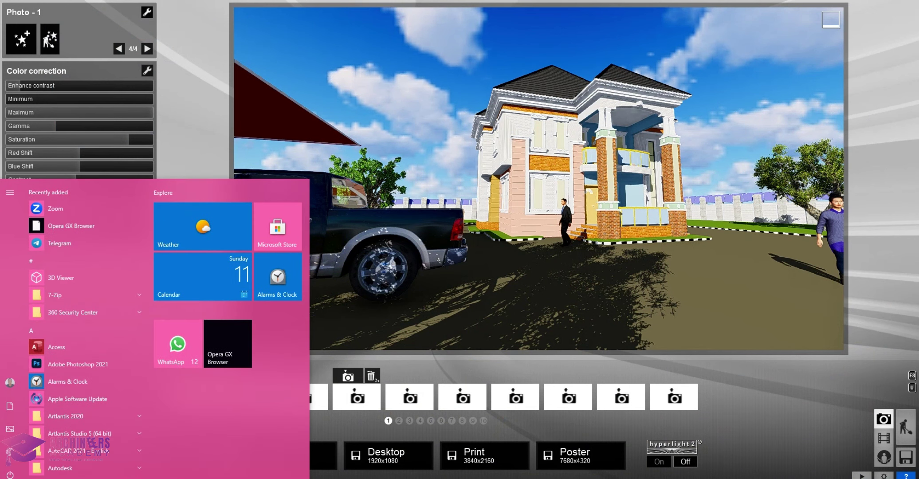
Step: Open the saved test.jpg from the Desktop folder in the Photos viewer
{"action": "left_click", "coordinate": [651, 198]}
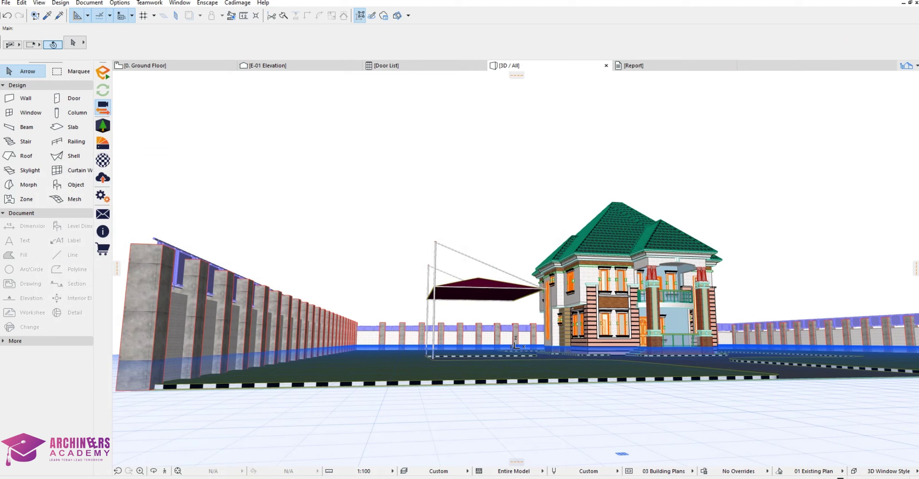
{"action": "key", "text": "alt+Tab"}
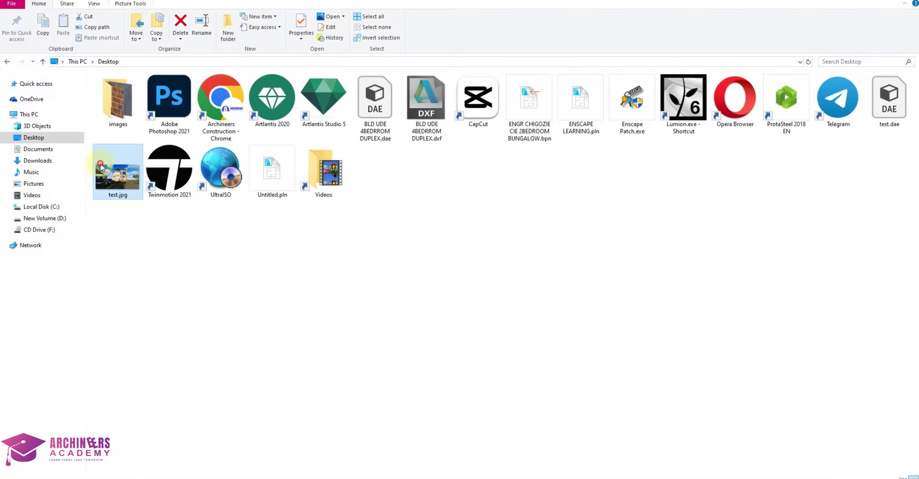
{"action": "double_click", "coordinate": [101, 167]}
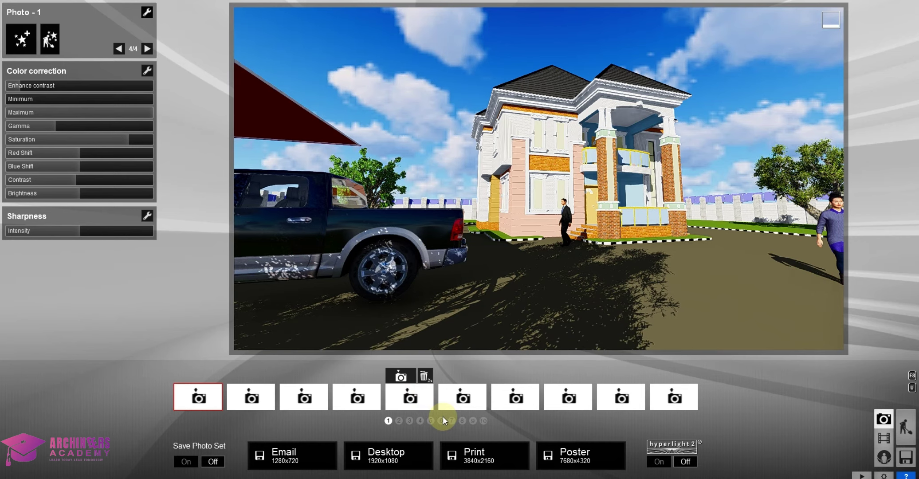
Step: Compare the test.jpg render in Photos against Lumion's photo, ending on the Photos view
{"action": "key", "text": "alt+Tab"}
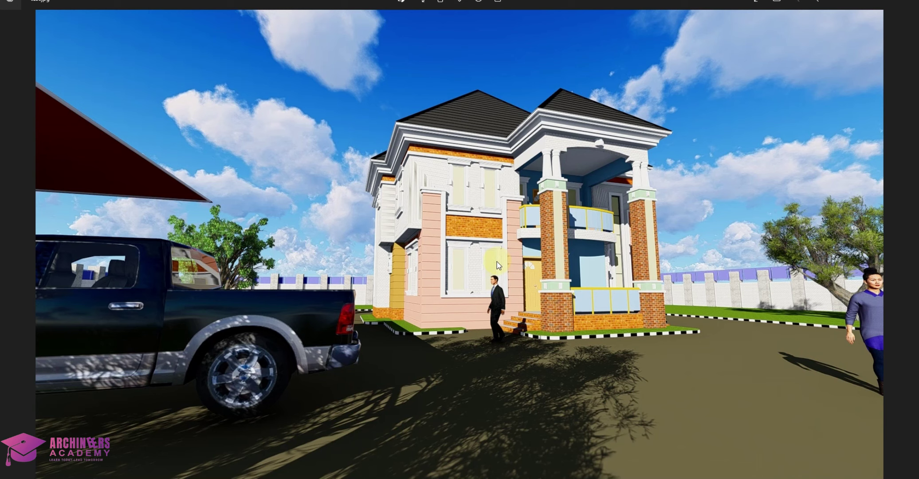
{"action": "key", "text": "alt+Tab"}
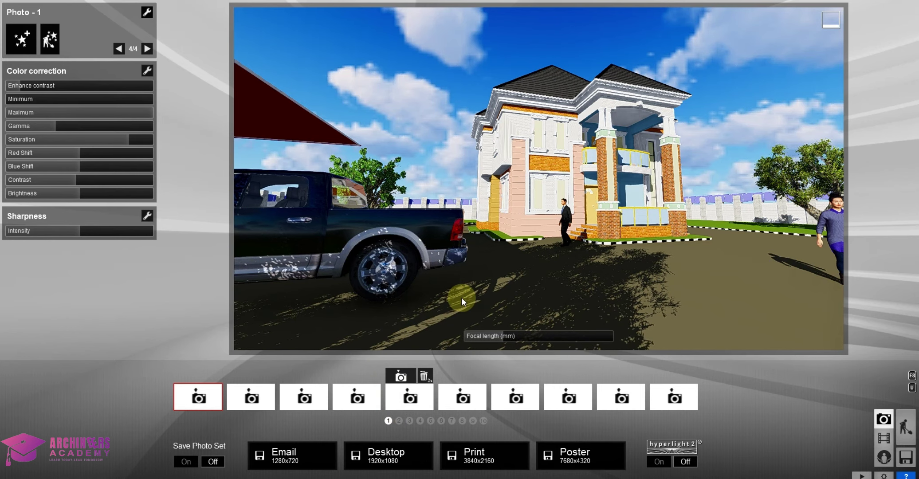
{"action": "key", "text": "alt+Tab"}
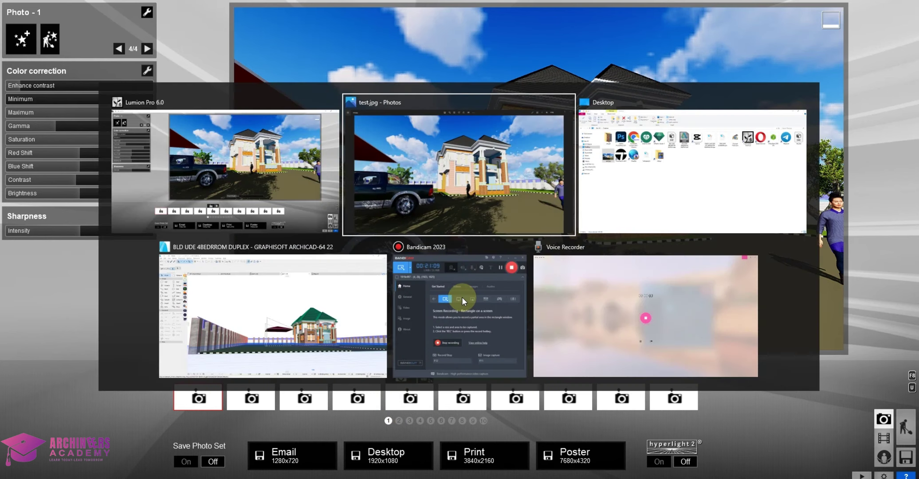
{"action": "left_click", "coordinate": [451, 128]}
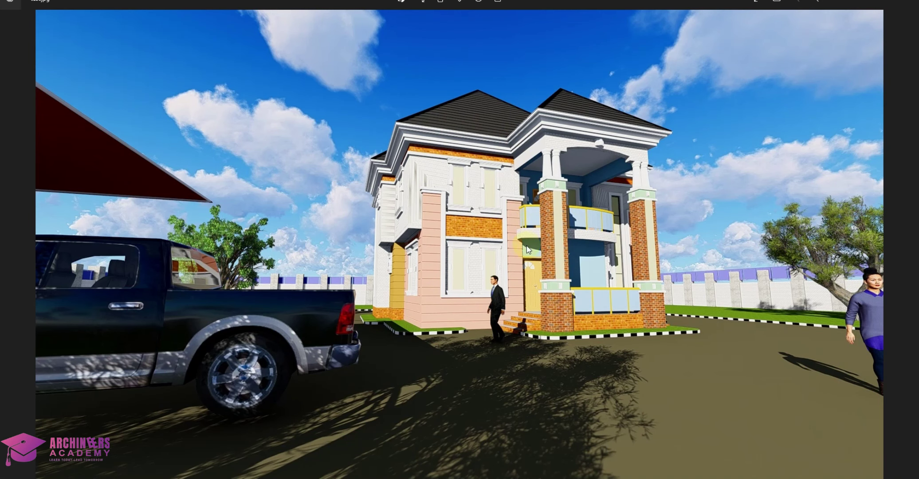